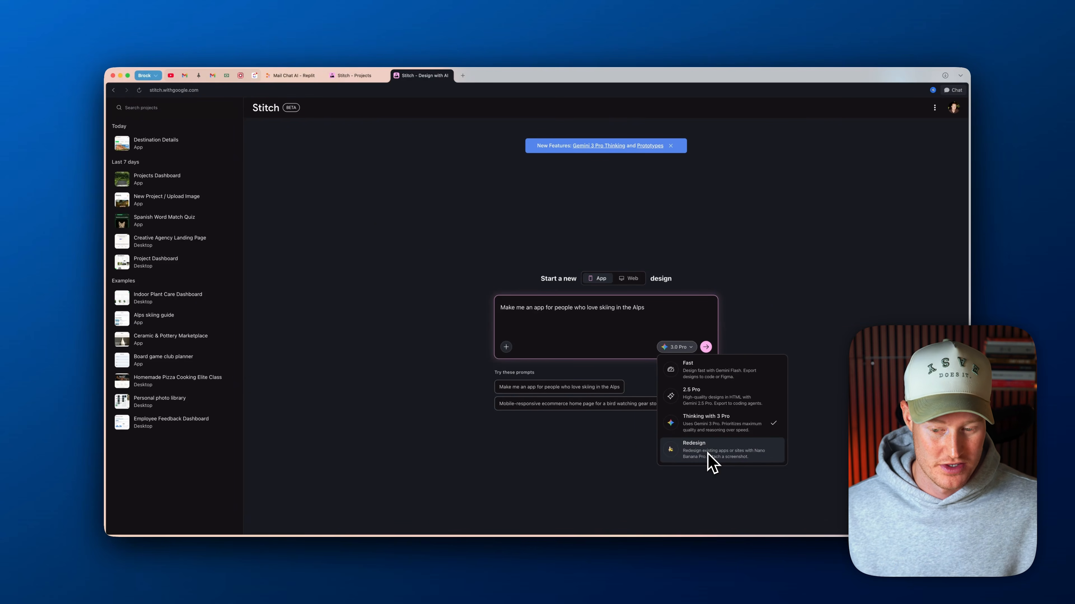
Generate a 3.0 Pro app design from "Make me an app for people who love skiing in the Alps" and accept creating all suggested screens
left_click(705, 346)
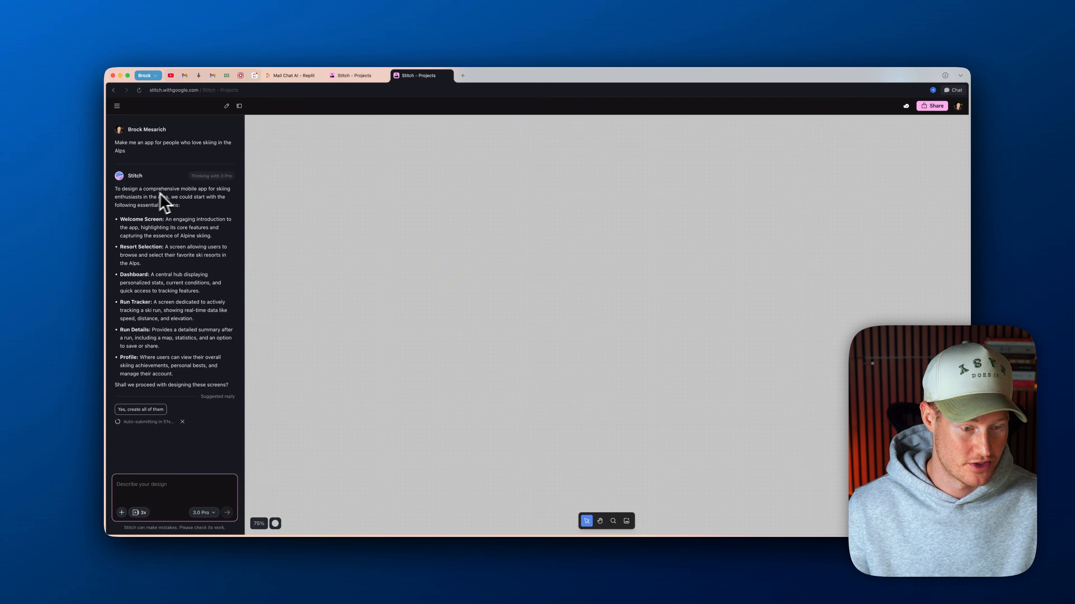
left_click_drag(143, 189, 222, 194)
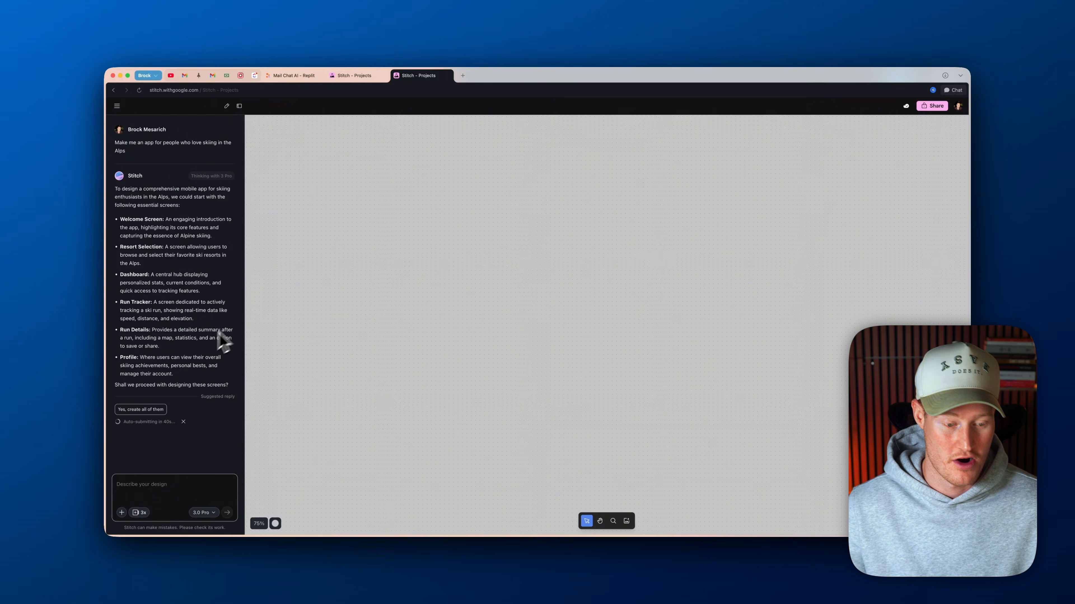
left_click(139, 409)
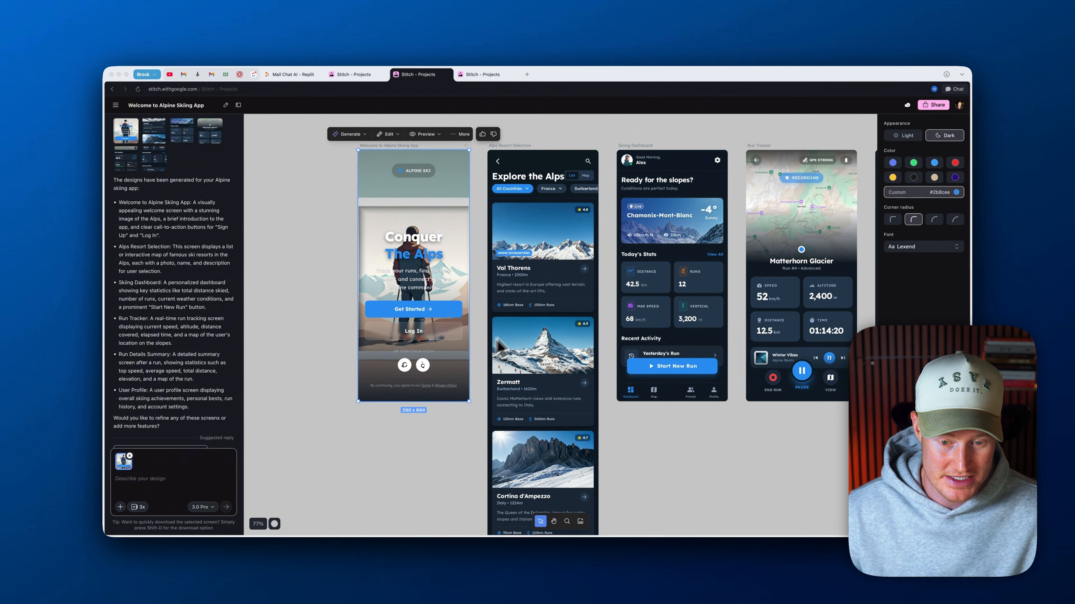
Look over the generated skiing app screens, from the welcome screen to the user profile
scroll(550, 322, "right", 10)
scroll(582, 292, "left", 8)
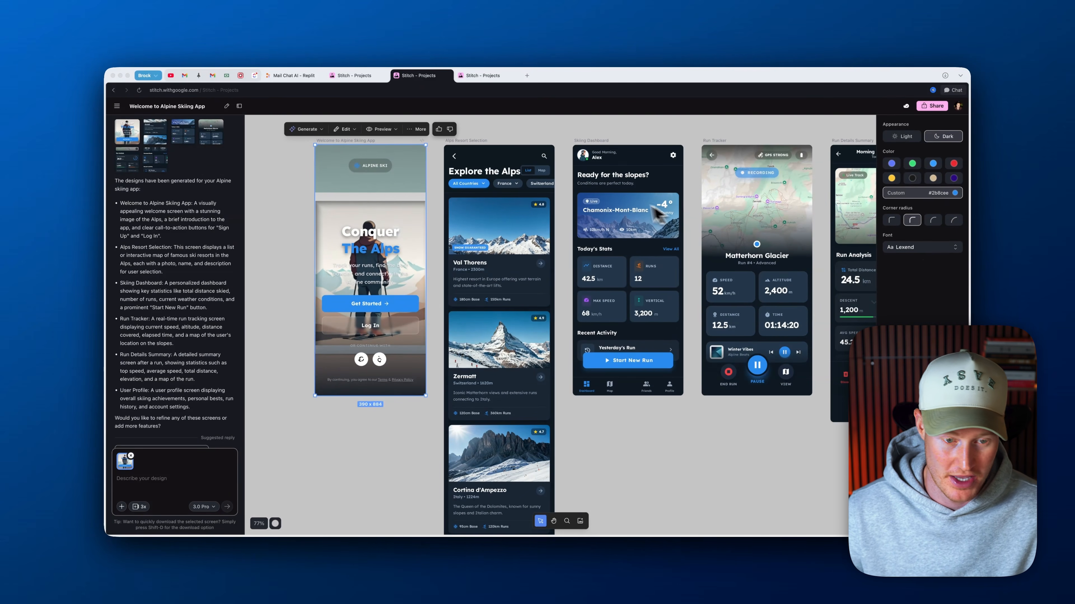
scroll(492, 263, "right", 4)
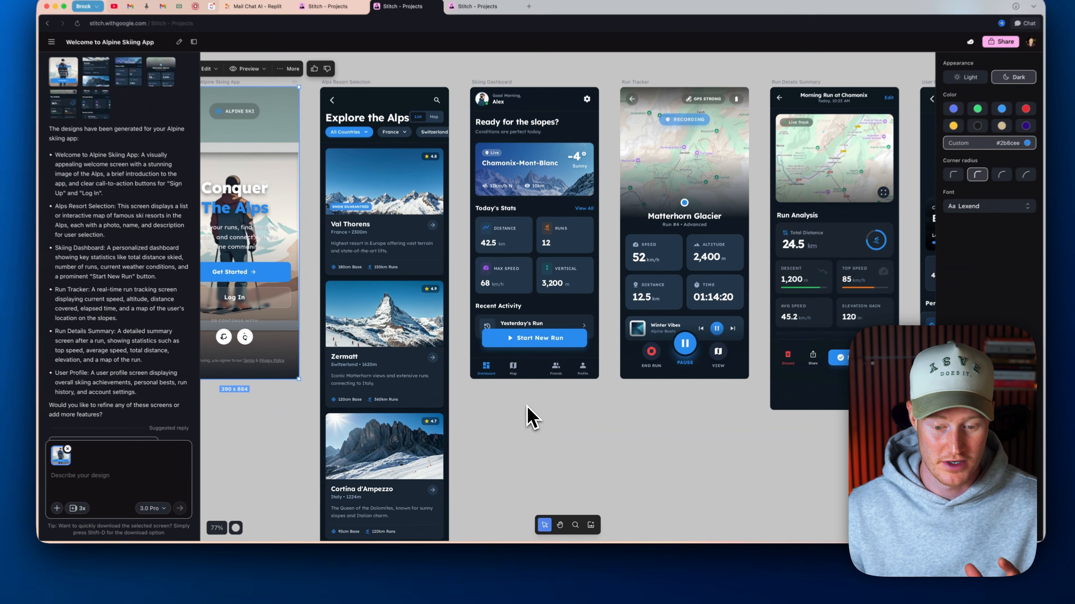
scroll(524, 419, "down", 5)
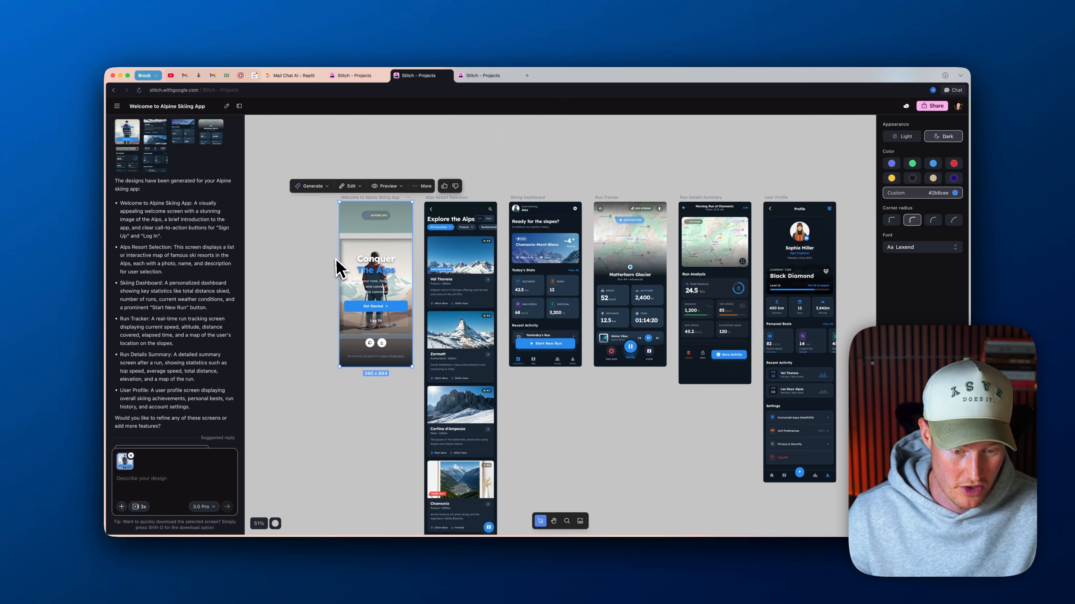
scroll(338, 269, "up", 5)
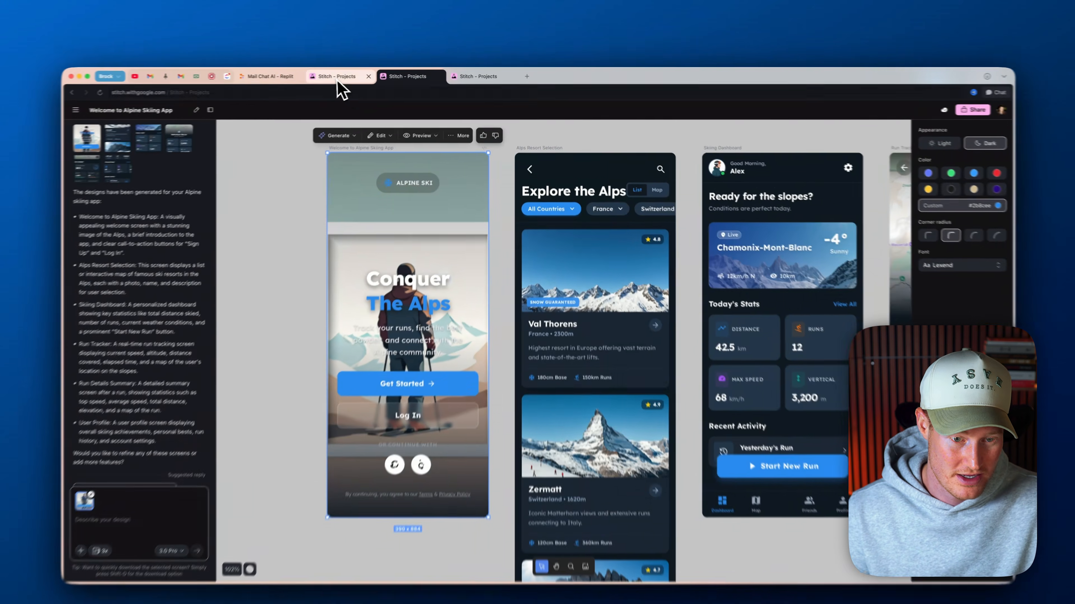
View the Colorado app screens in the Destination Details project and return to the Alpine Skiing project
left_click(356, 76)
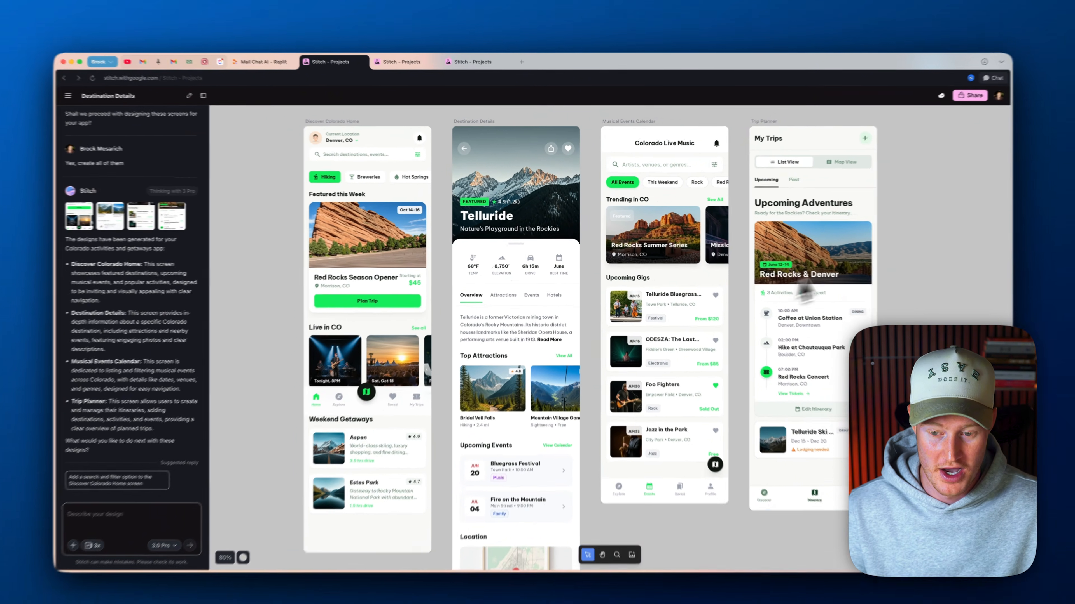
scroll(828, 360, "down", 1)
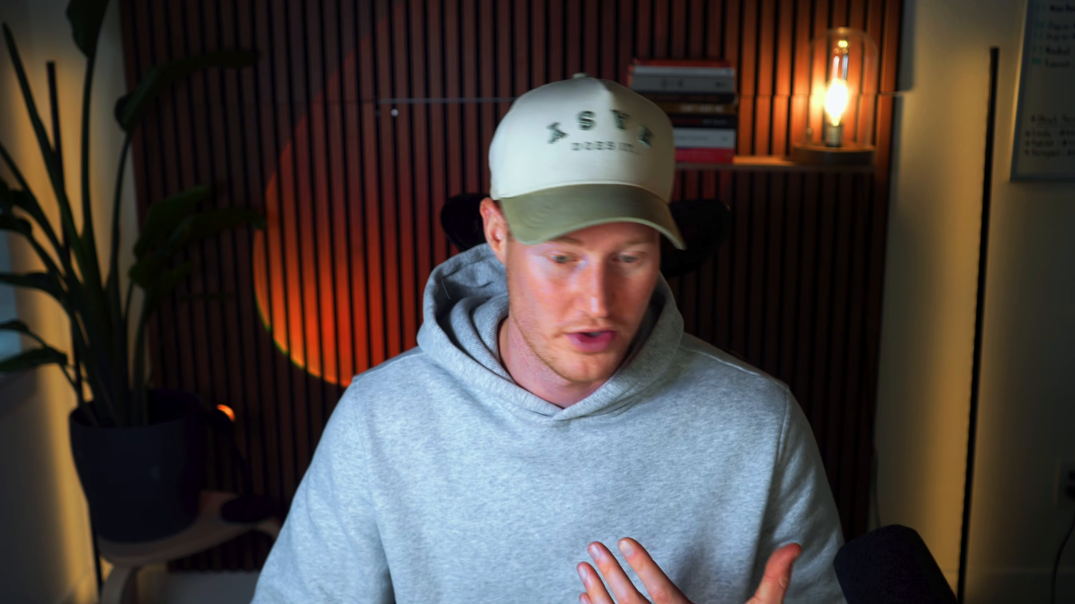
left_click(840, 292)
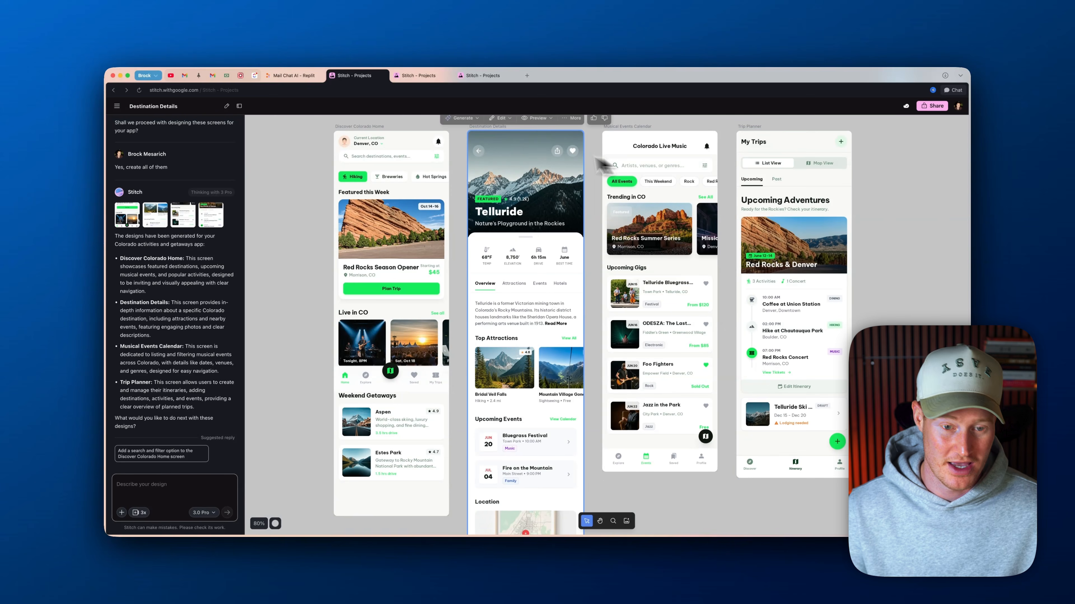
left_click(417, 77)
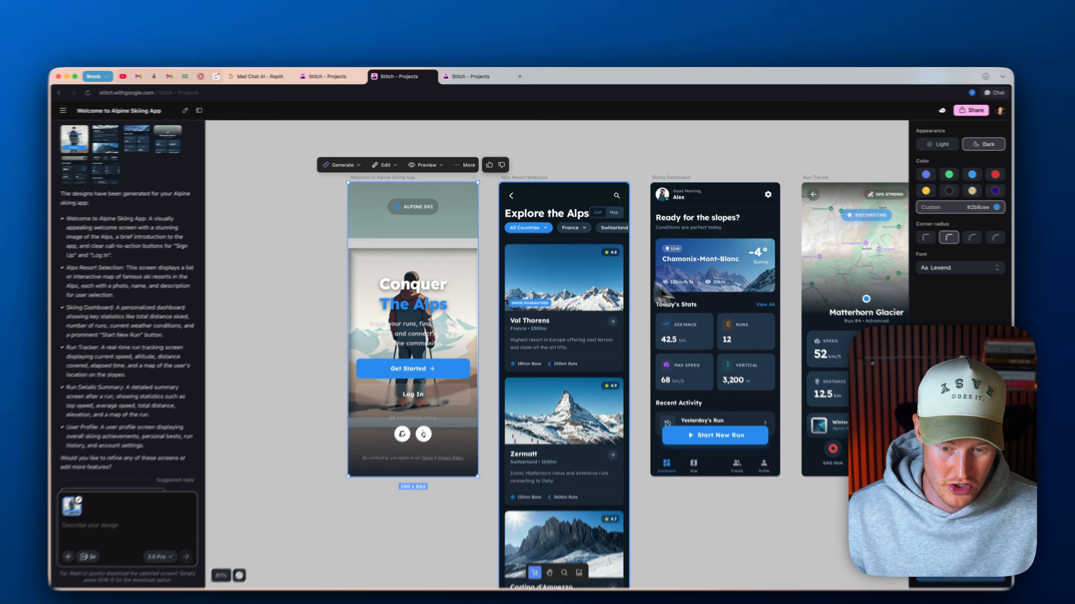
Submit an edit prompt for the welcome screen asking for an actual image of a skier and text that pops more against the background
scroll(775, 316, "right", 5)
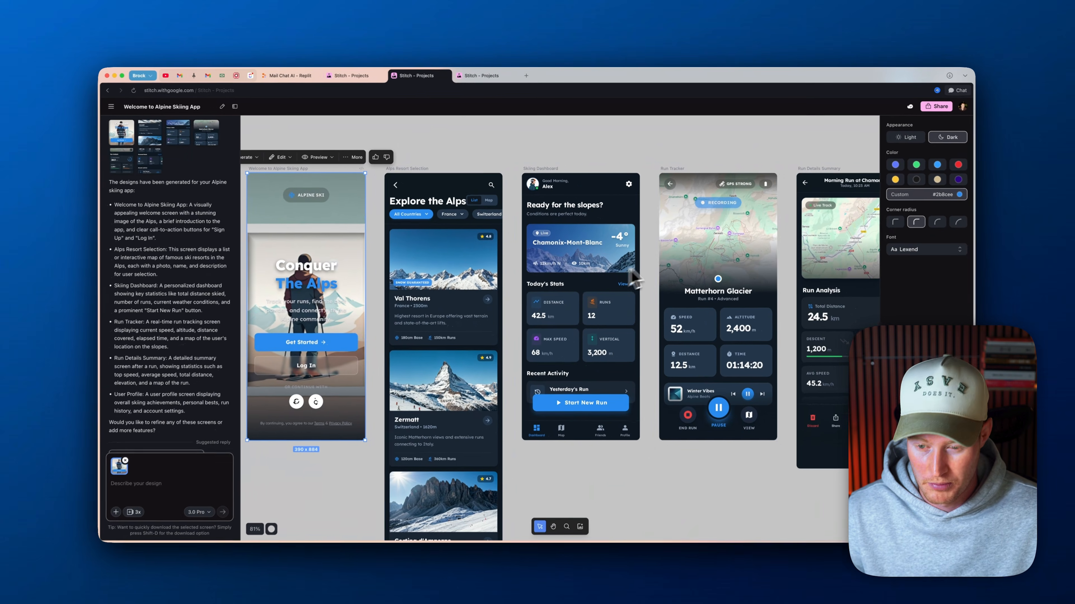
scroll(755, 275, "left", 10)
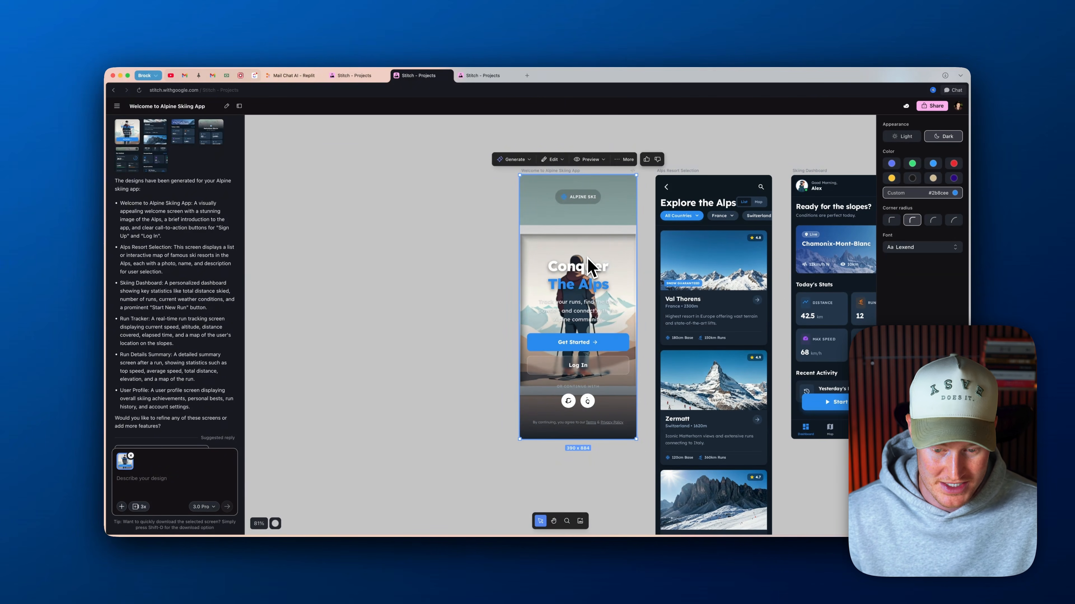
left_click(552, 159)
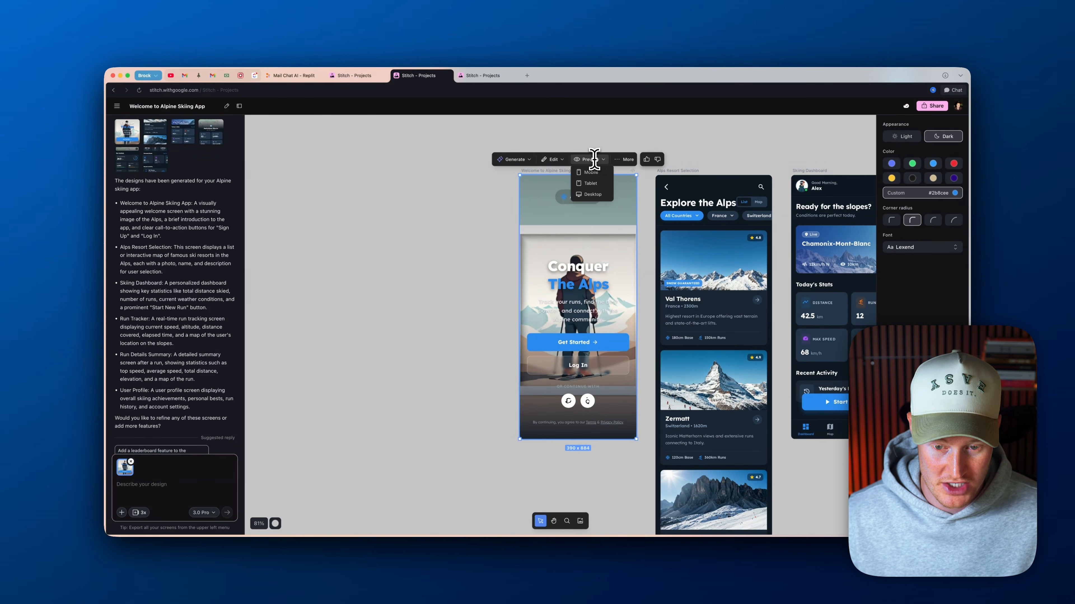
mouse_move(561, 160)
left_click(568, 193)
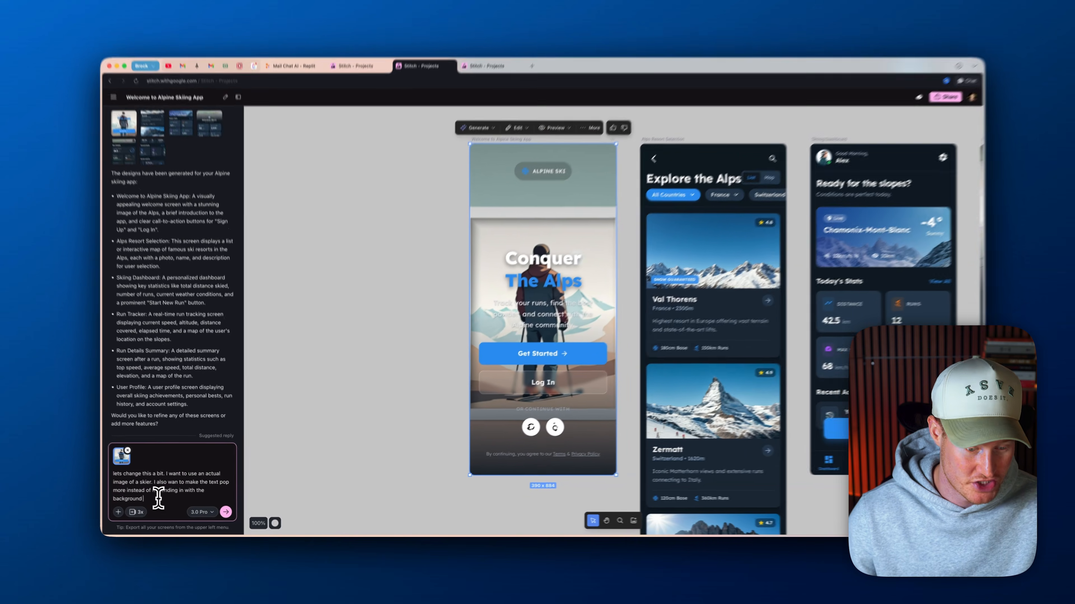
left_click_drag(158, 500, 121, 472)
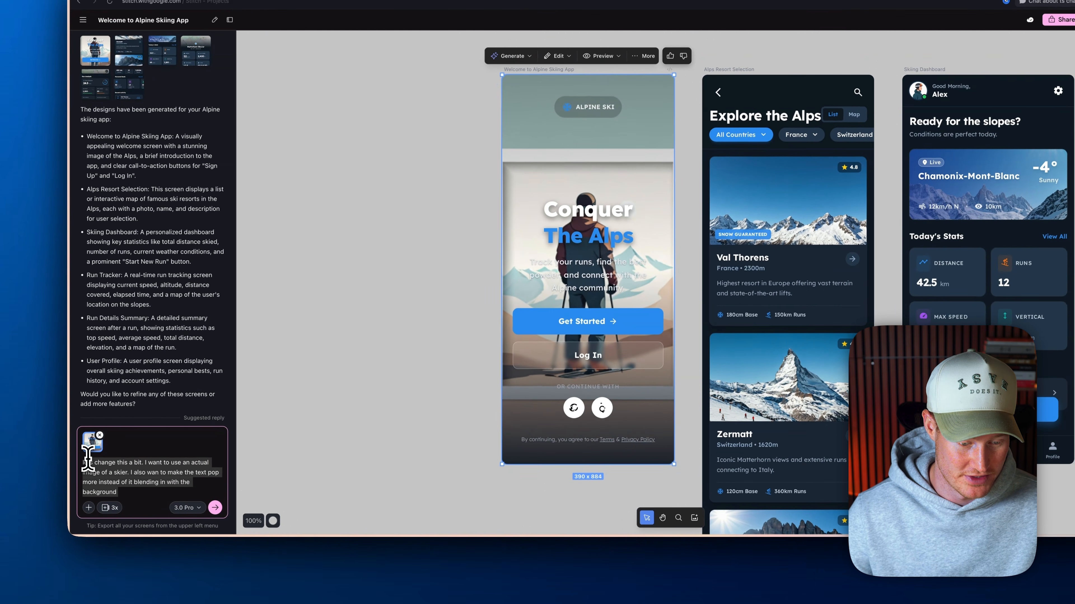
left_click(139, 496)
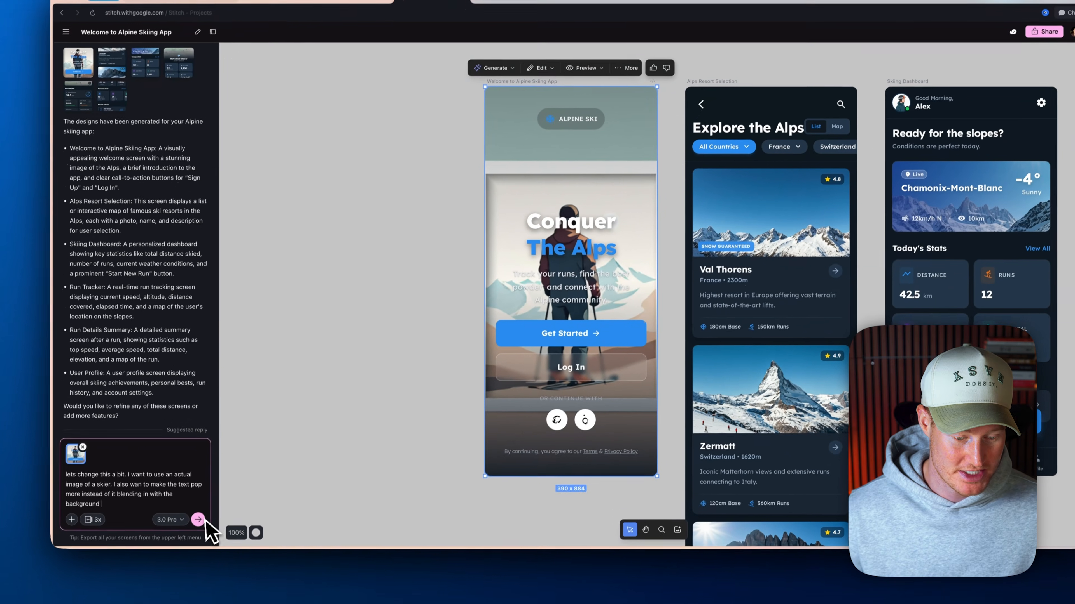
left_click(203, 514)
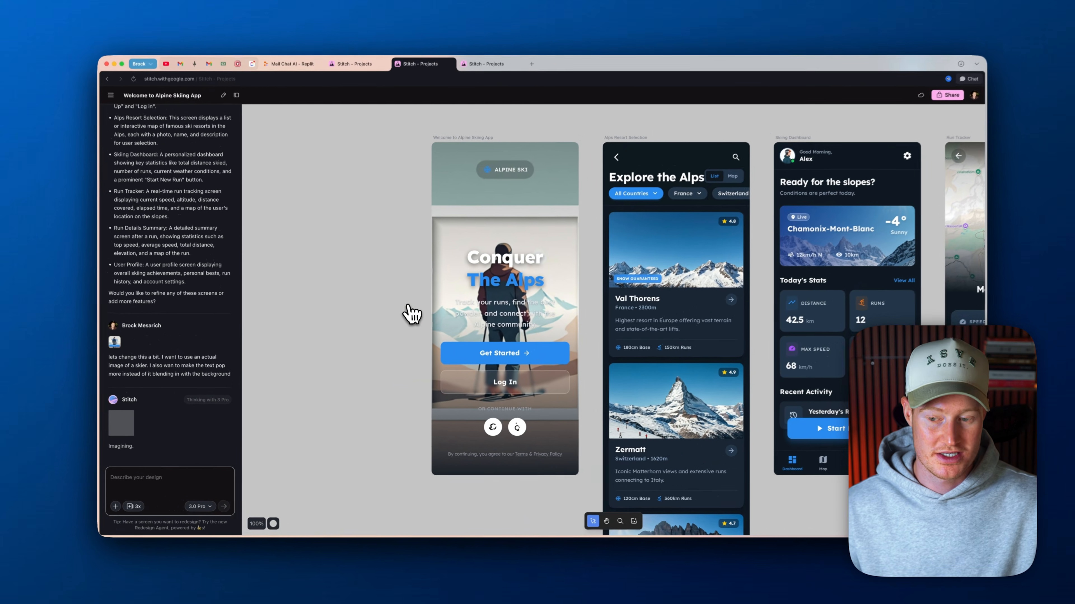
scroll(408, 319, "down", 3)
left_click(409, 318)
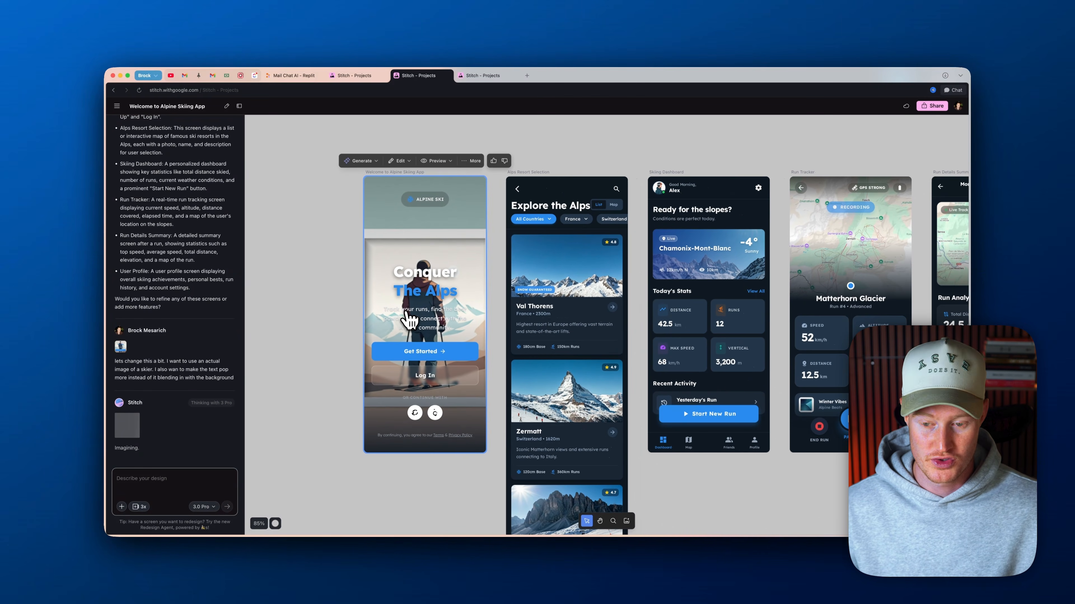
scroll(695, 158, "down", 5)
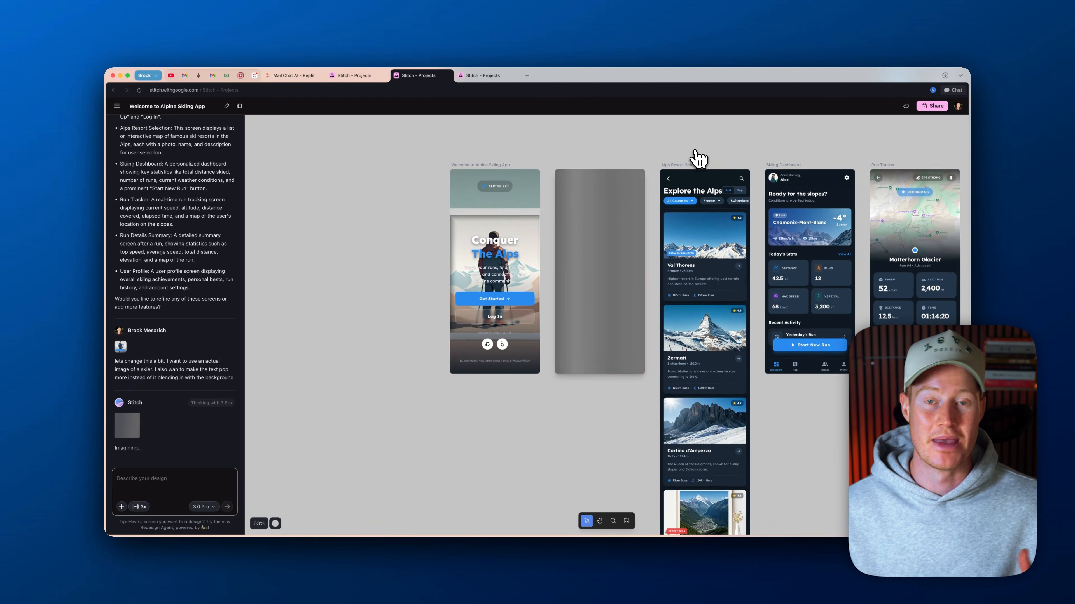
scroll(699, 159, "right", 5)
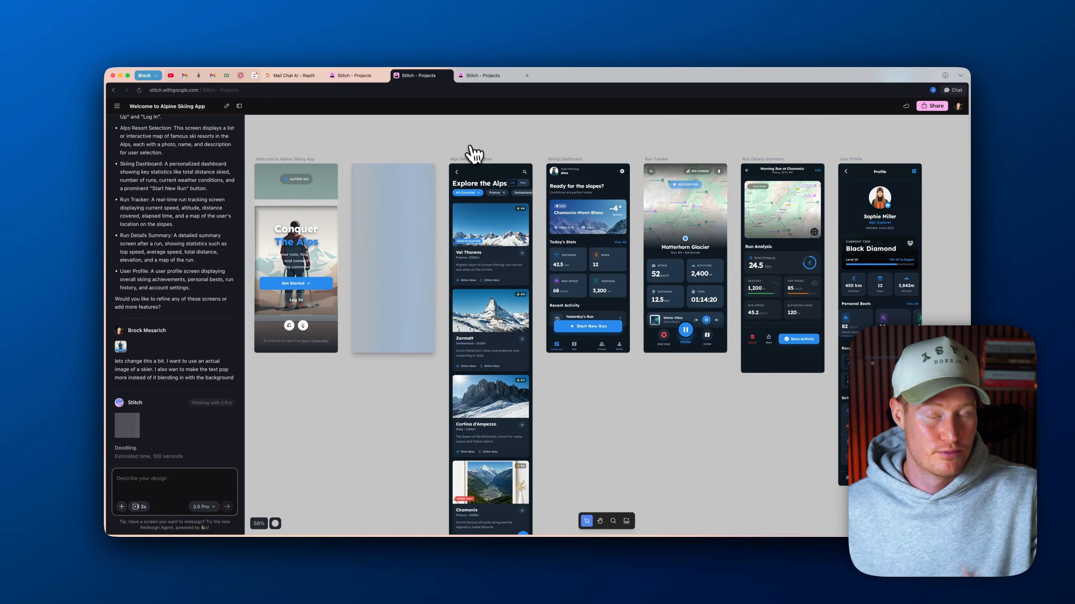
scroll(459, 154, "right", 2)
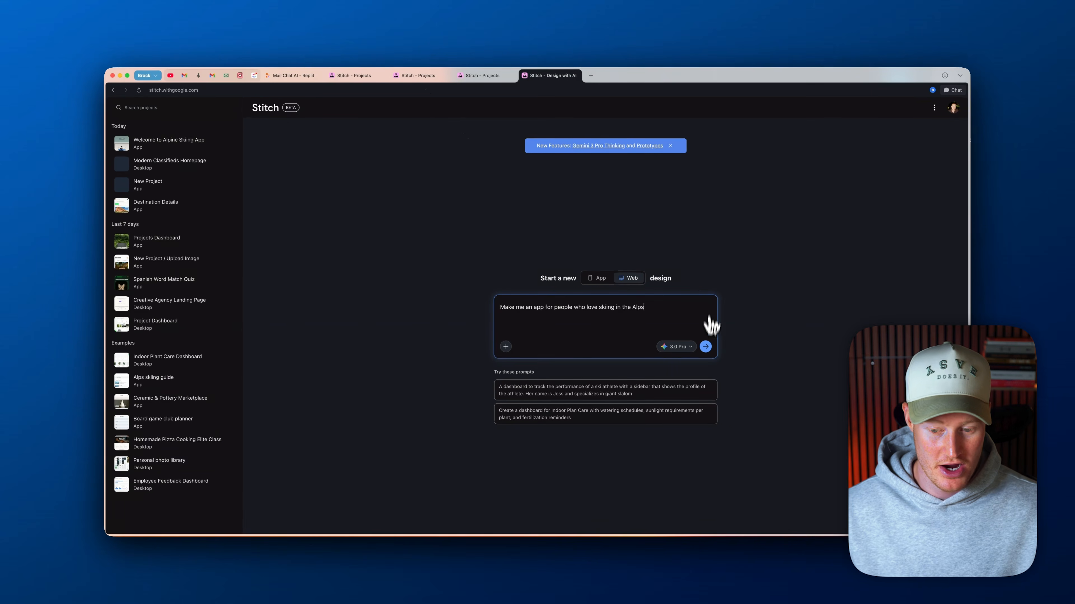
Start a 3.0 Pro web design from "Make me an app for people who love skiing in the Alps" and return to the Alpine Skiing project
left_click(706, 347)
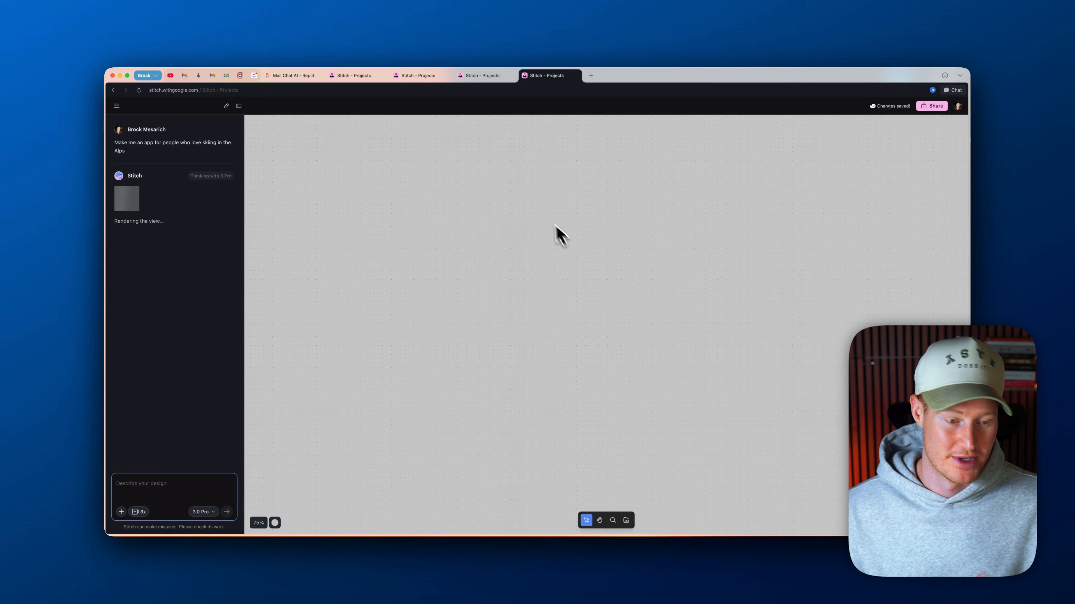
left_click(492, 77)
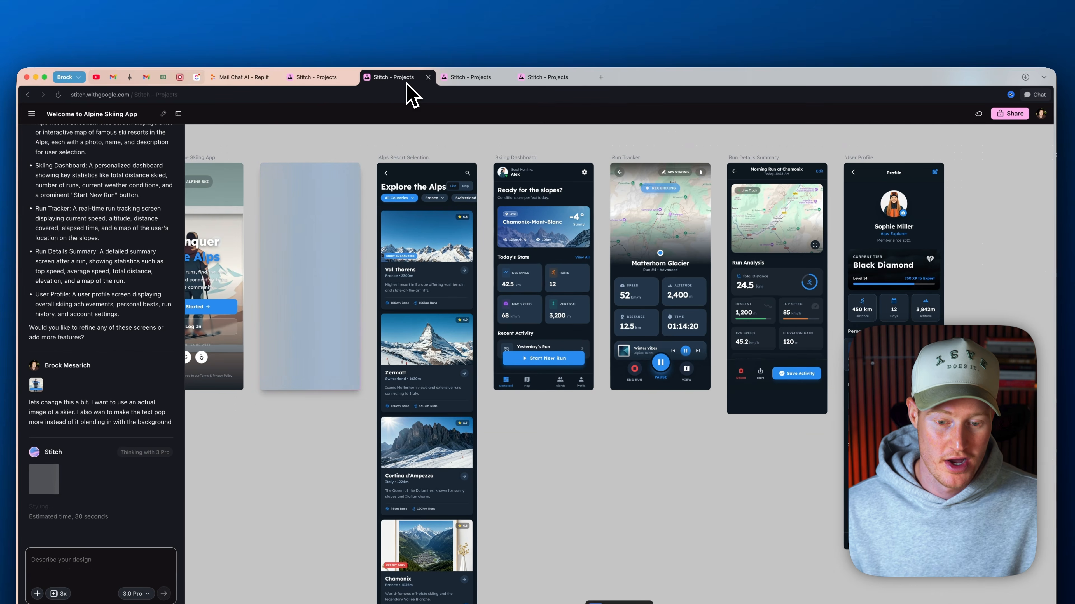
scroll(540, 256, "left", 2)
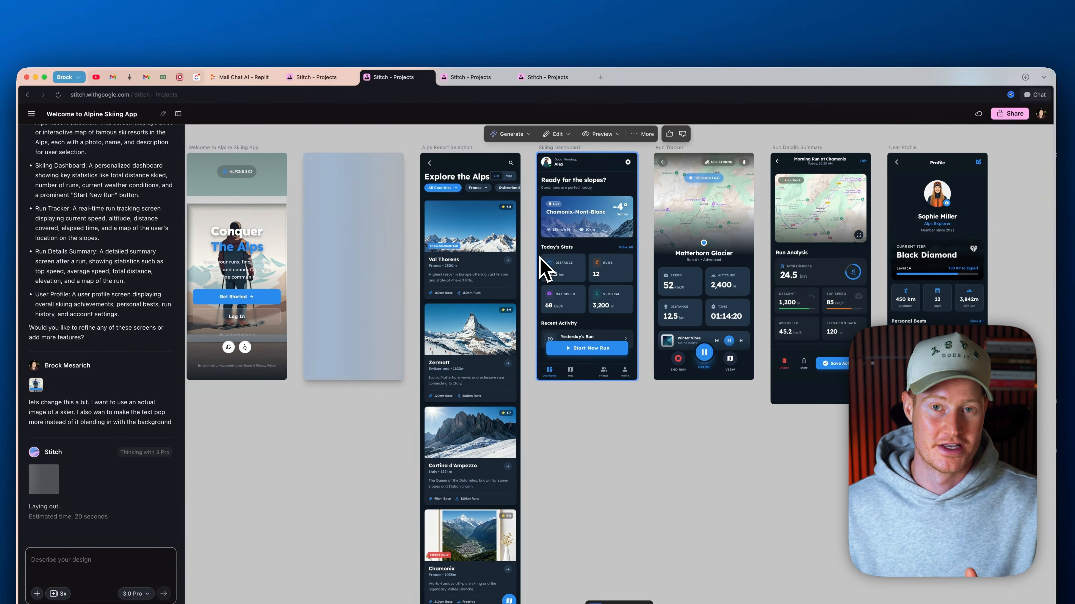
scroll(539, 256, "left", 1)
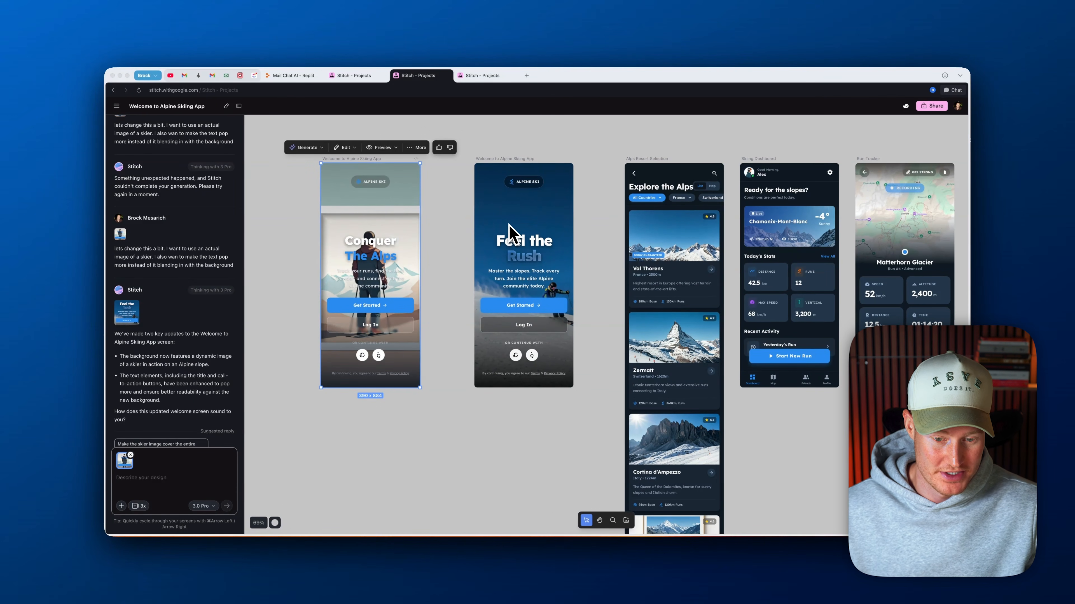
Compare the two versions of the welcome screen and delete the original "Conquer The Alps" version
scroll(517, 218, "up", 5)
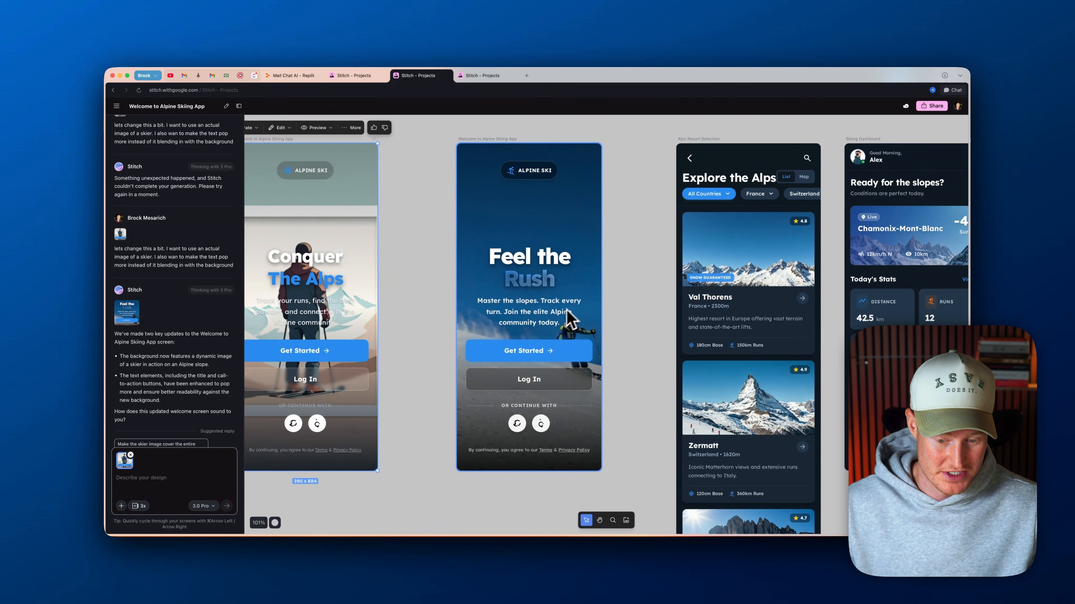
scroll(543, 302, "down", 5)
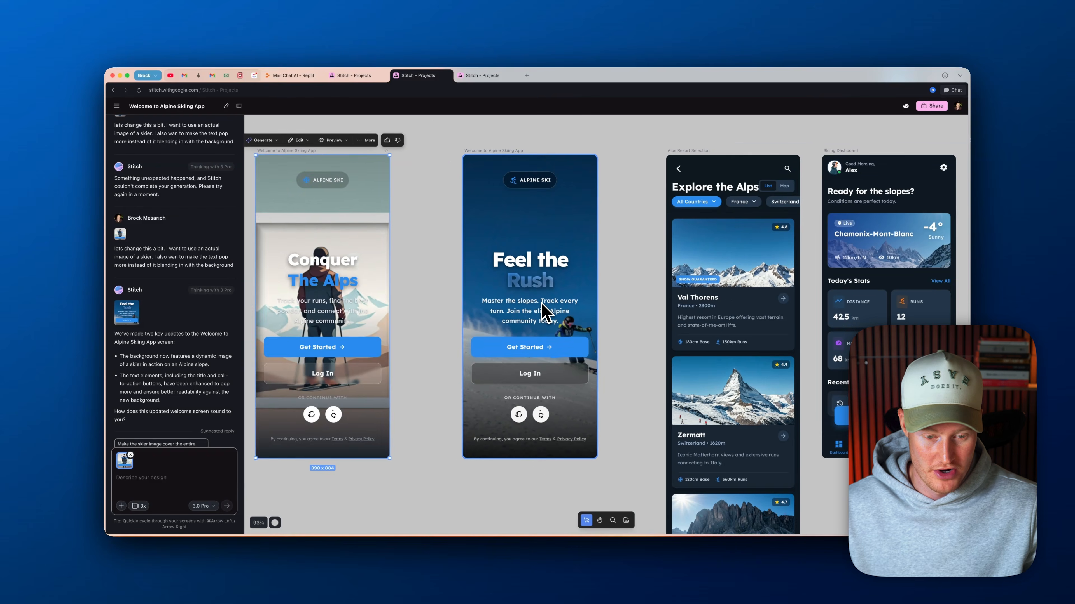
scroll(543, 302, "up", 3)
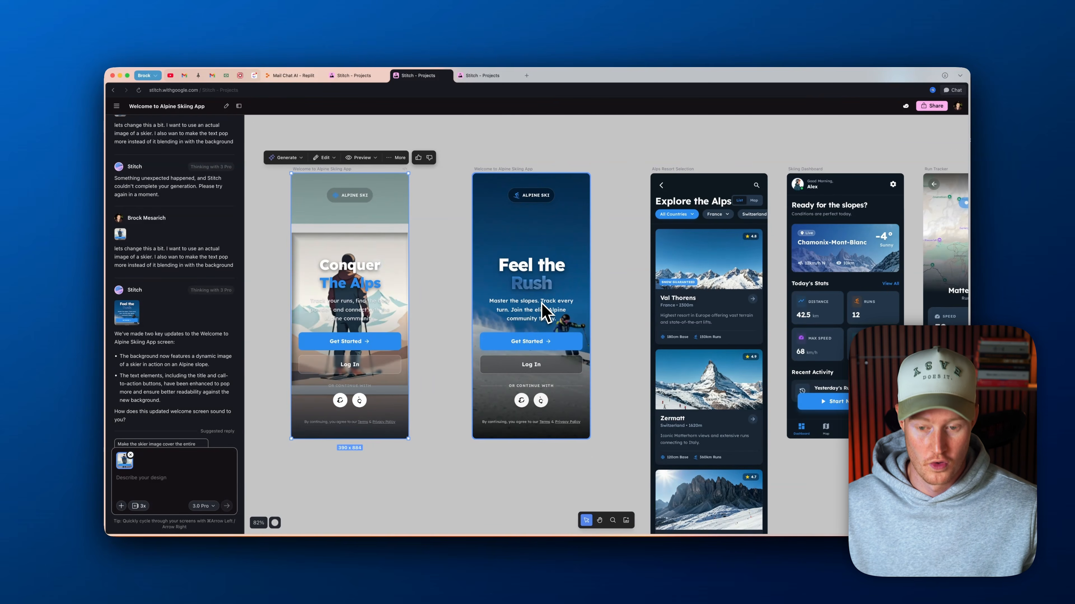
scroll(407, 245, "down", 5)
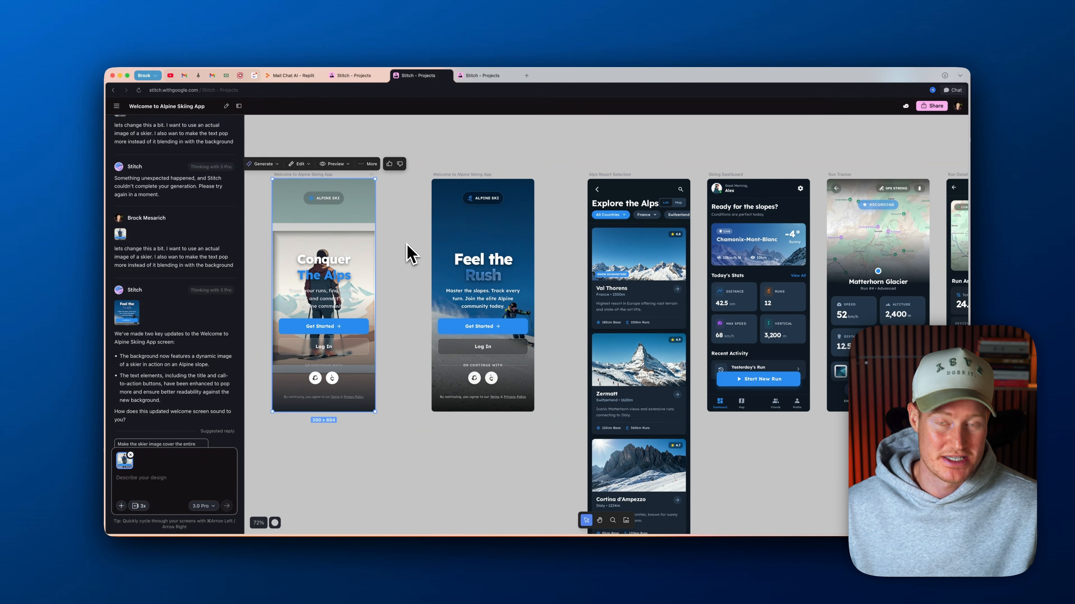
scroll(412, 270, "up", 5)
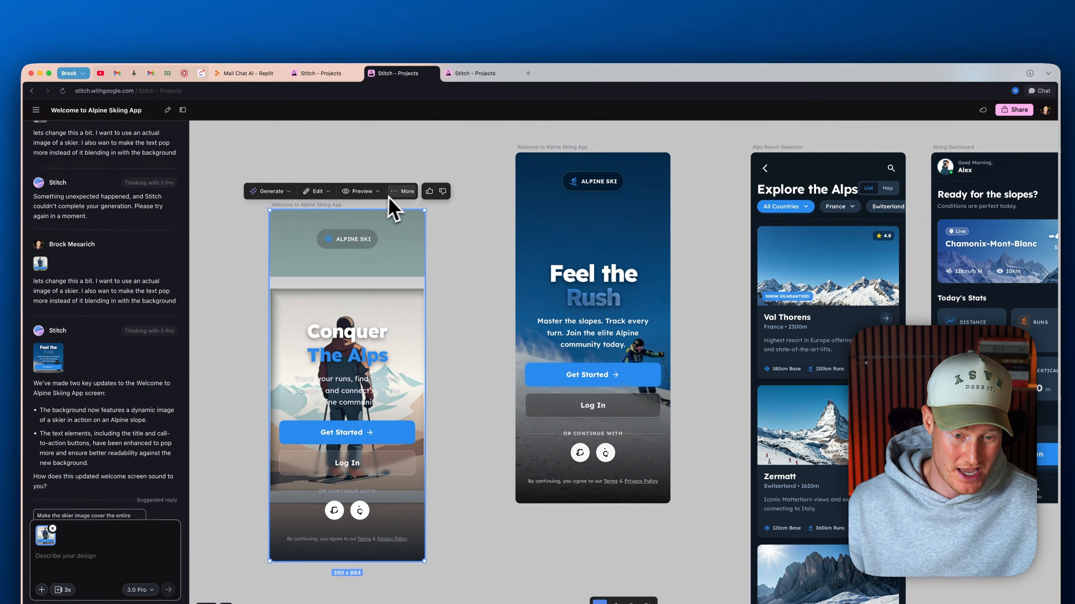
left_click(419, 136)
left_click(411, 251)
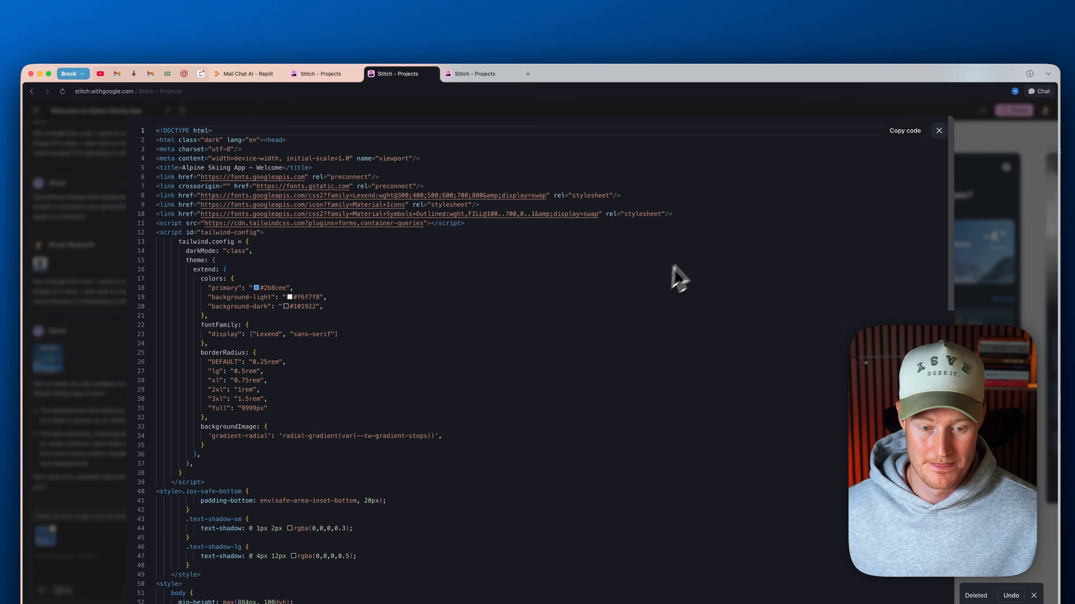
Review the HTML code of the "Feel the Rush" welcome screen, close it and look over the neighbouring app screens
scroll(672, 280, "down", 10)
scroll(532, 288, "up", 15)
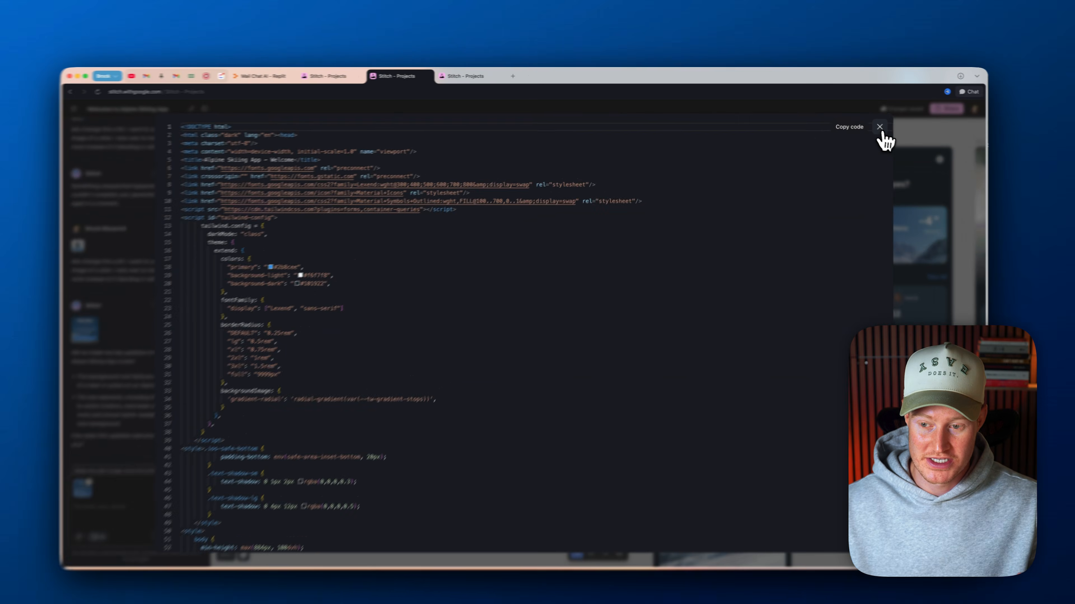
left_click(869, 123)
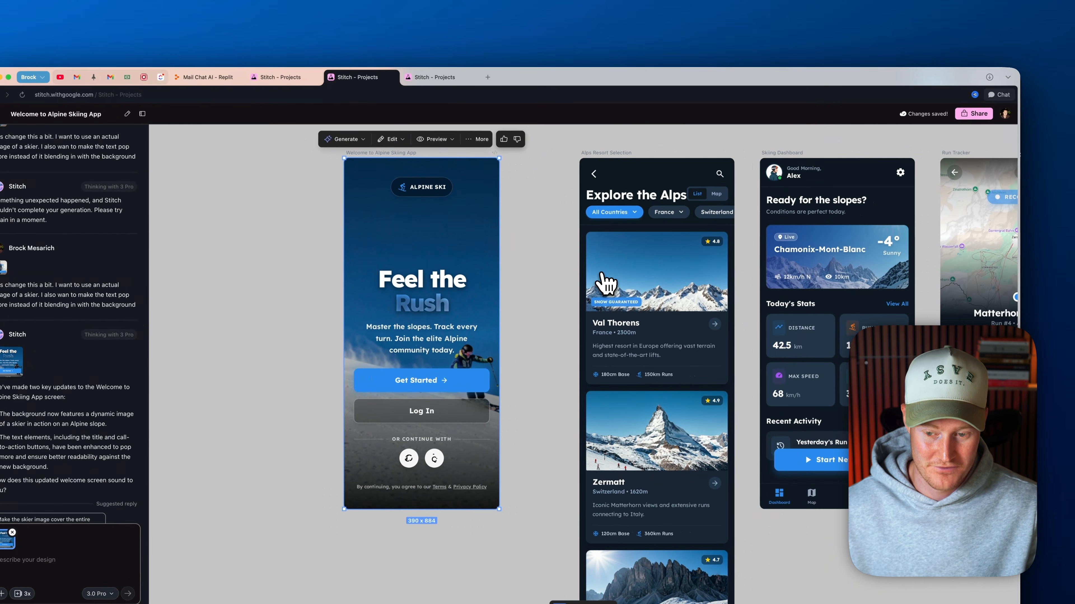
scroll(606, 283, "down", 3)
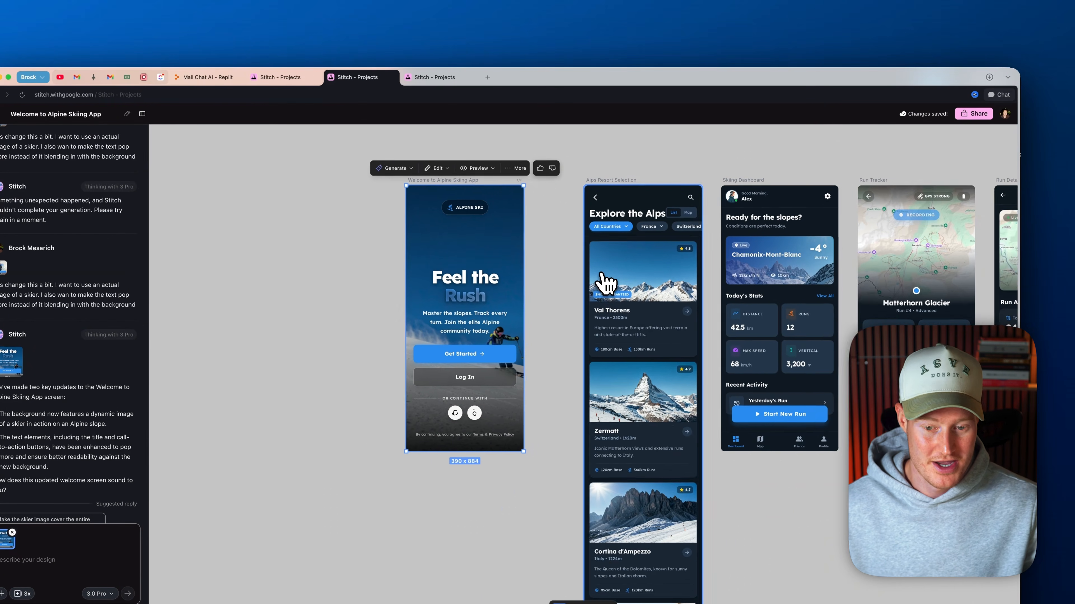
scroll(602, 275, "right", 1)
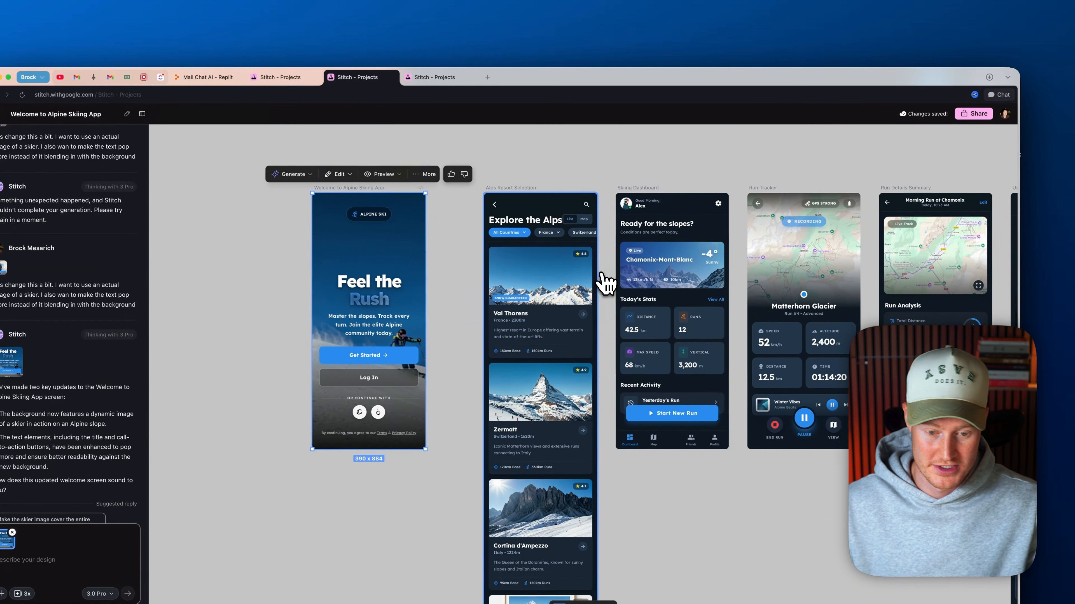
Switch to the Alps Ski Tracker web project and look over its Welcome Screen, Resort Explorer and My Ski Journal designs
scroll(602, 276, "left", 1)
left_click_drag(409, 237, 428, 237)
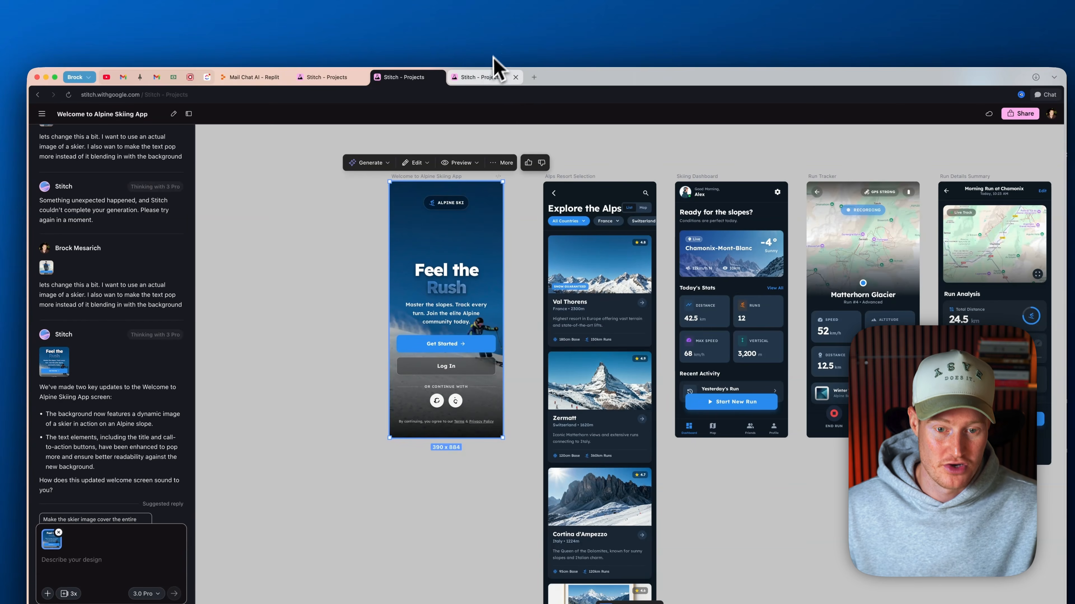
left_click(485, 78)
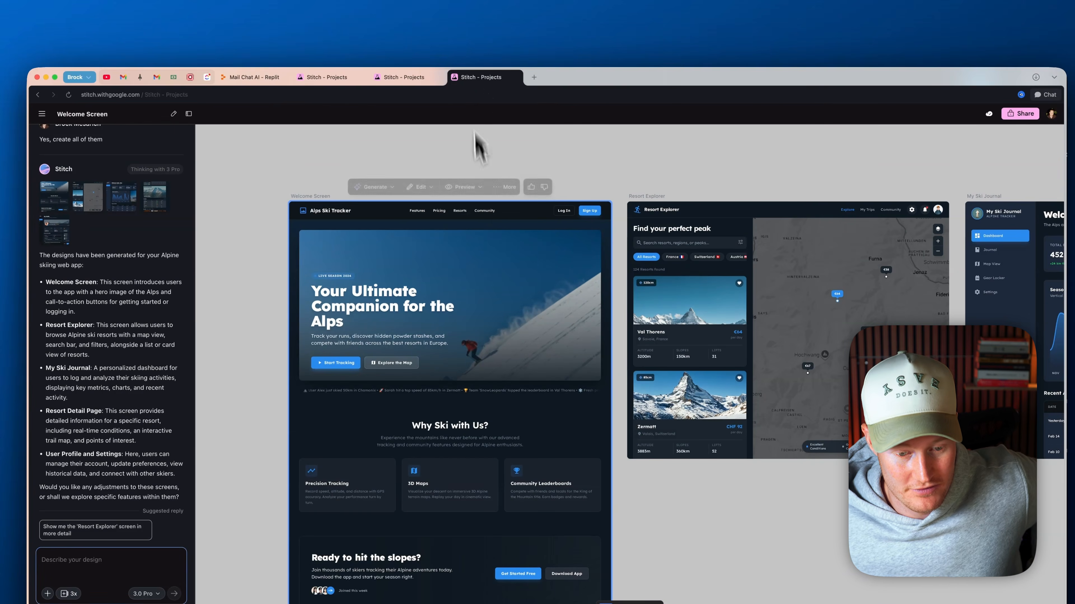
scroll(511, 265, "down", 10)
scroll(511, 247, "left", 3)
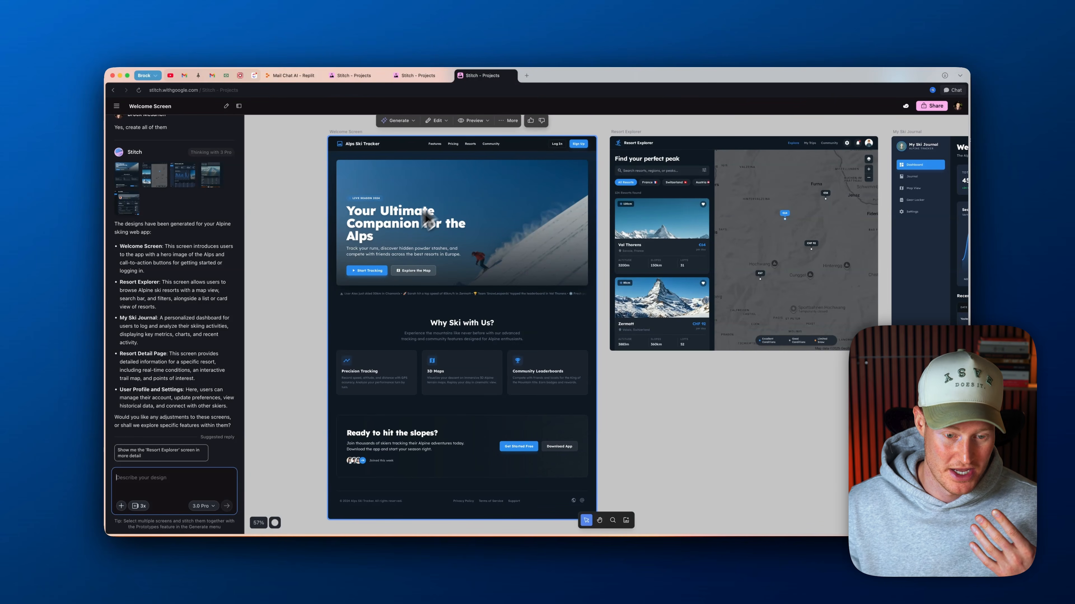
scroll(404, 222, "right", 5)
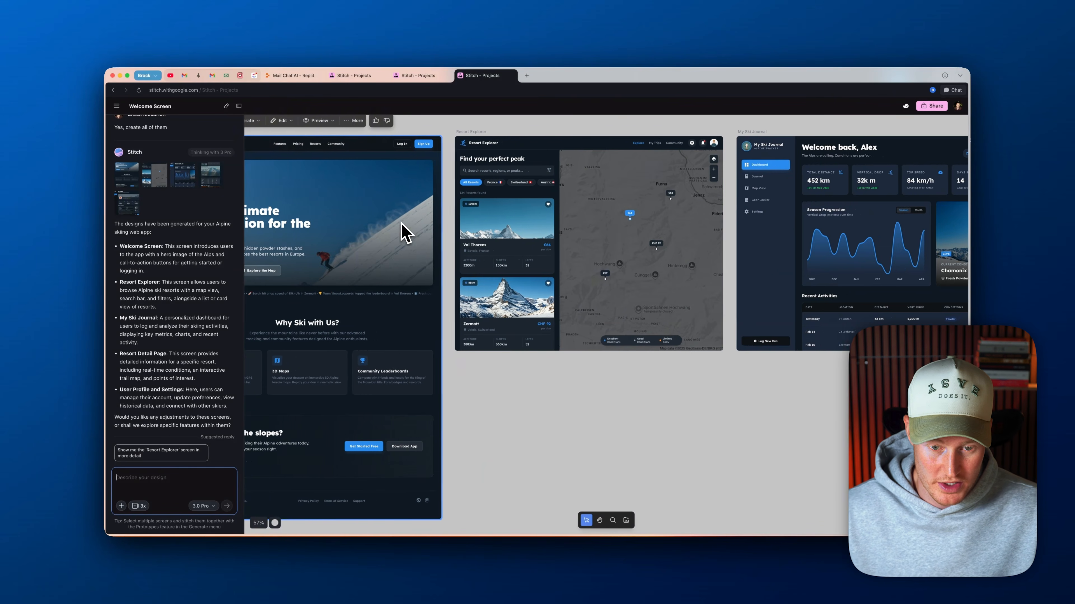
scroll(516, 180, "up", 5)
scroll(523, 180, "down", 2)
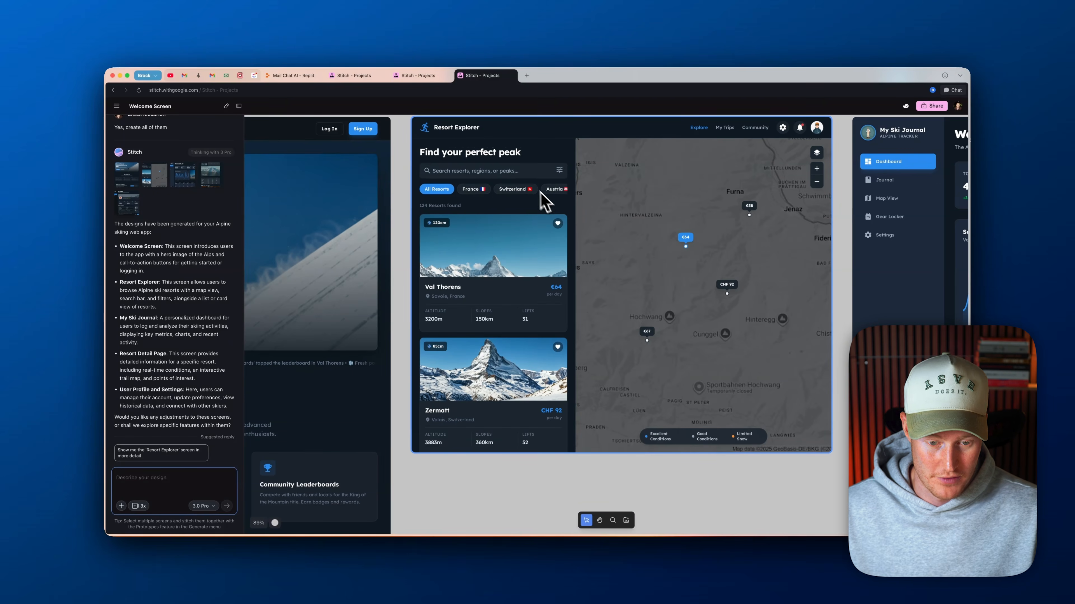
scroll(576, 257, "right", 10)
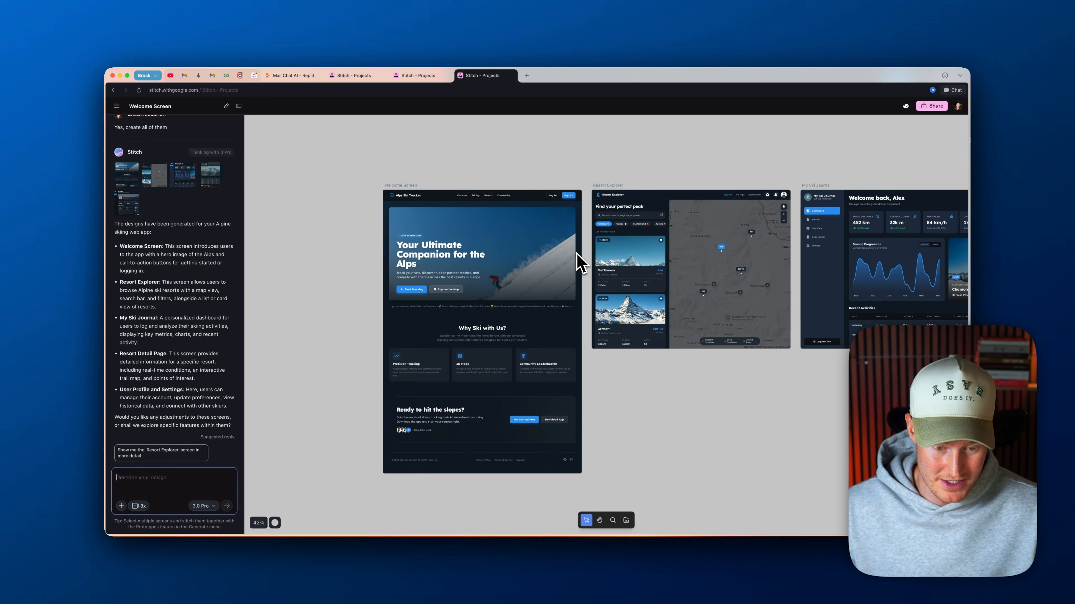
scroll(576, 262, "left", 3)
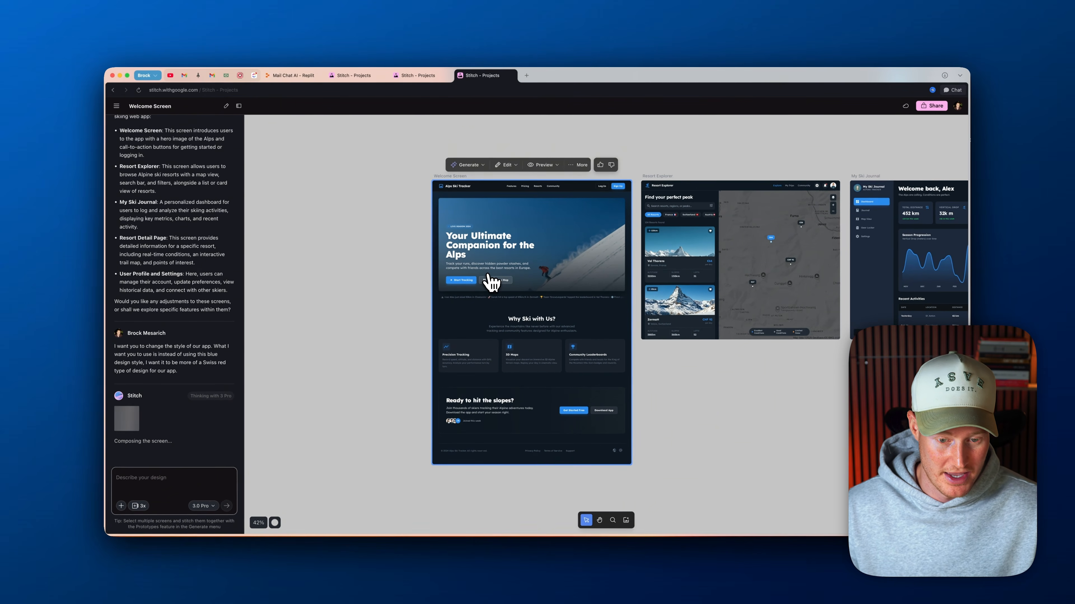
Look over the blue web screens and the placeholders for the Swiss red redesign being generated beneath them
scroll(388, 272, "down", 5)
scroll(377, 272, "right", 8)
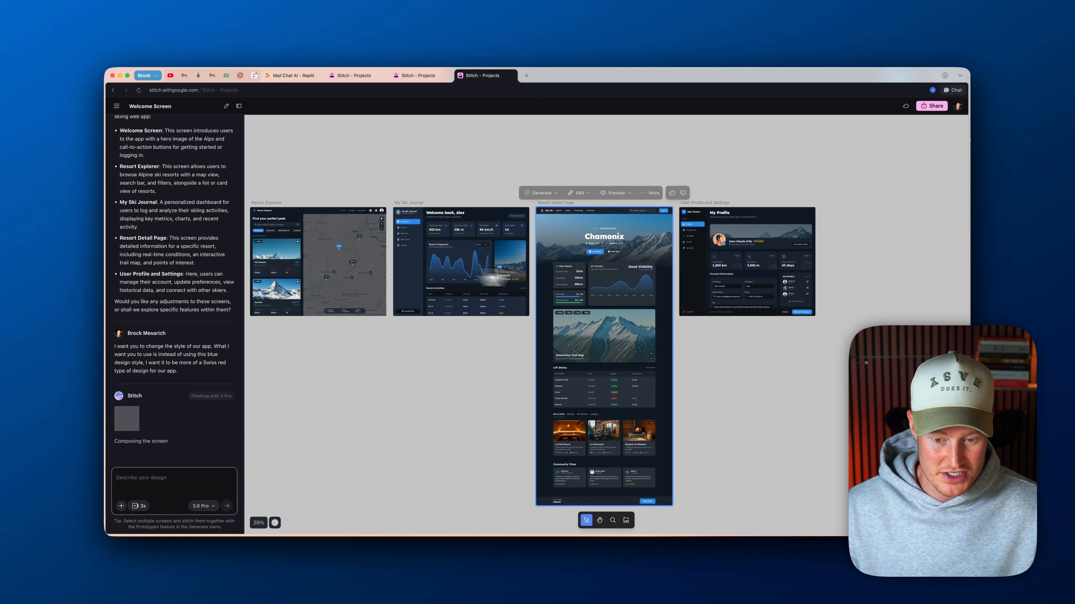
scroll(468, 259, "left", 3)
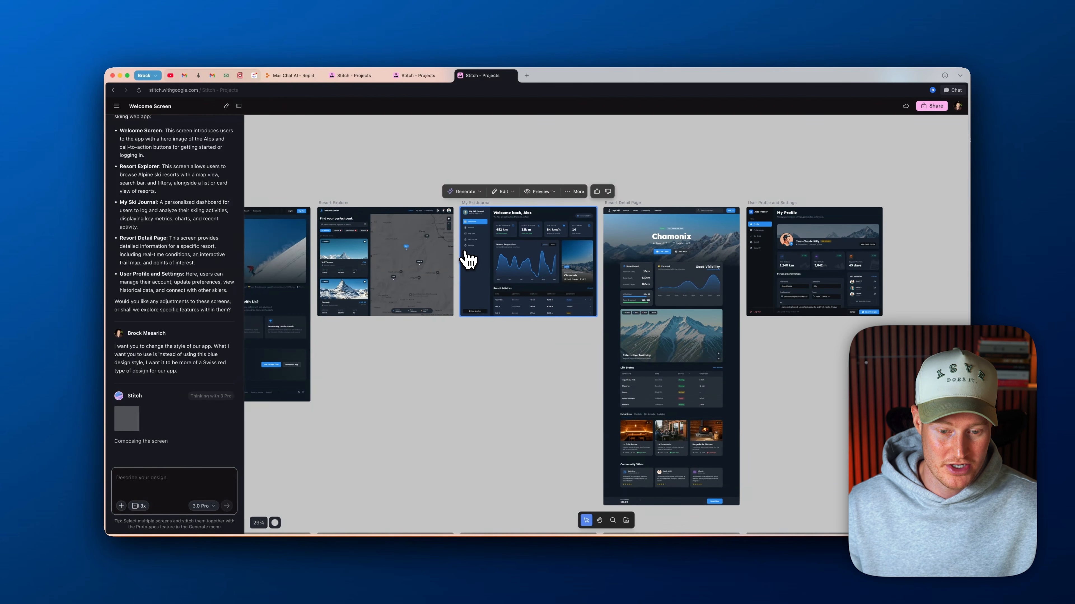
scroll(467, 259, "down", 10)
scroll(487, 288, "left", 3)
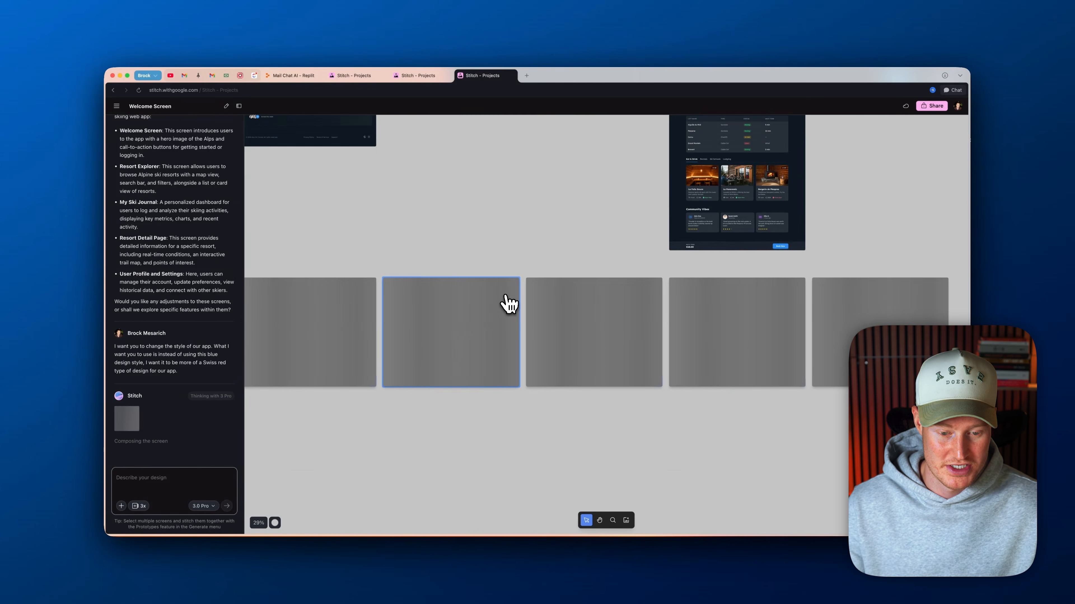
scroll(503, 308, "down", 1)
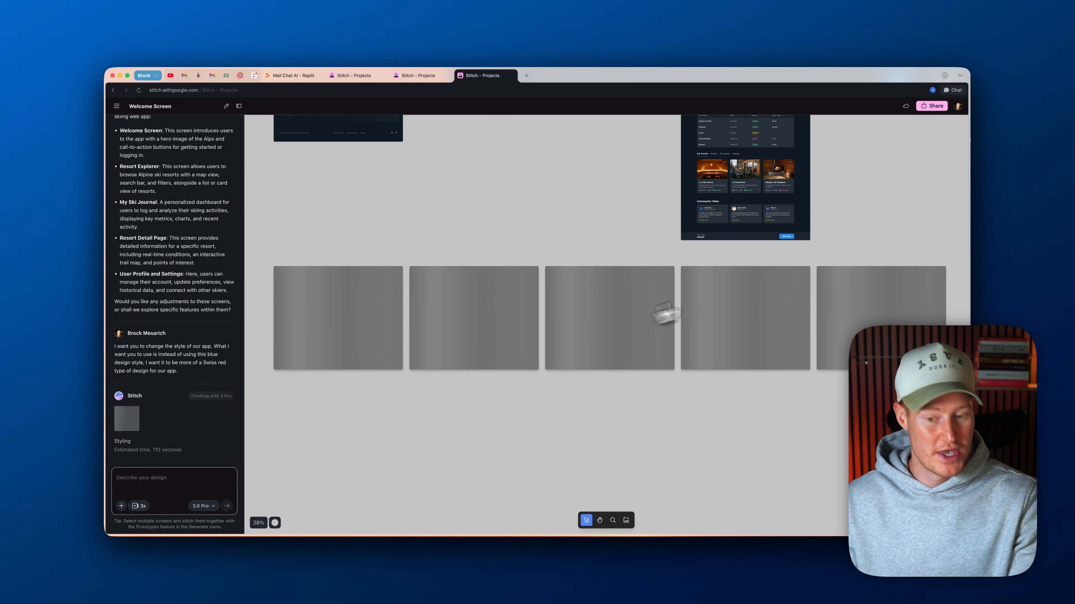
scroll(626, 304, "up", 5)
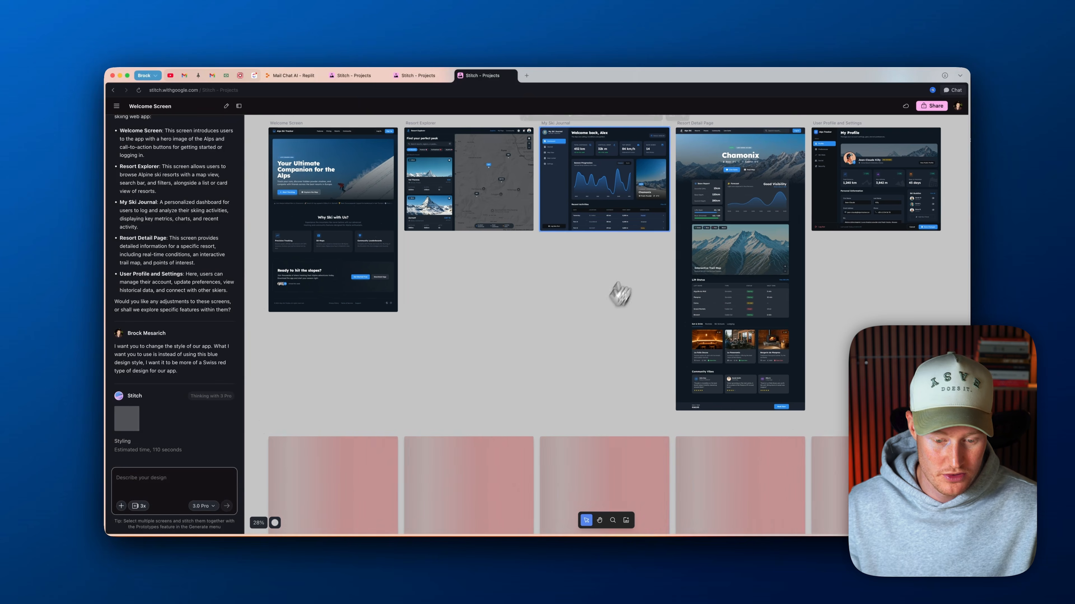
Examine the original blue Welcome Screen and Resort Explorer designs up close while the redesign is generated
left_click(372, 233)
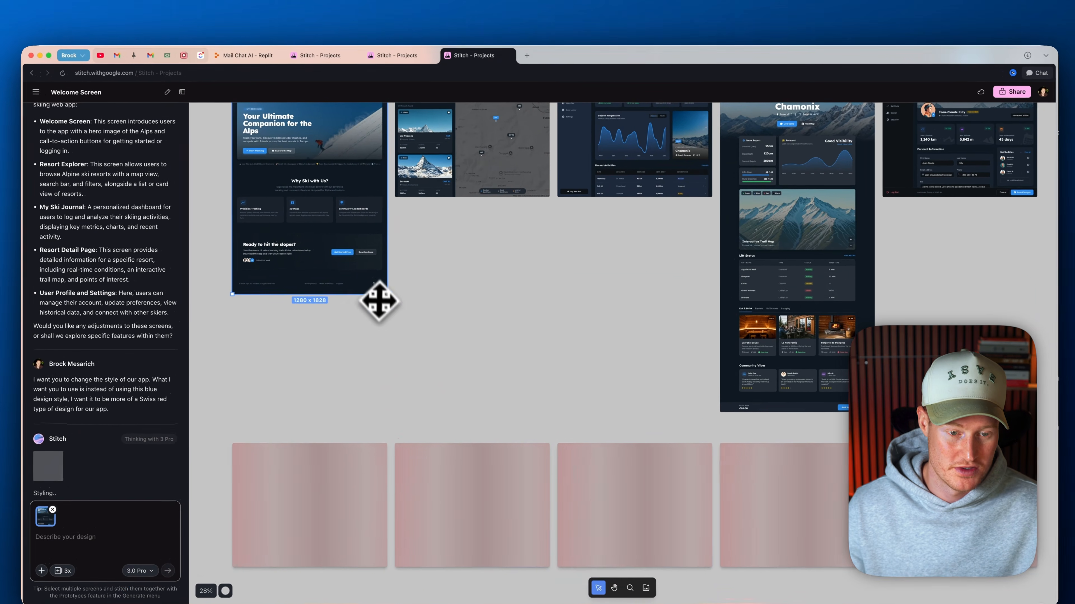
scroll(331, 182, "up", 5)
scroll(330, 183, "down", 5)
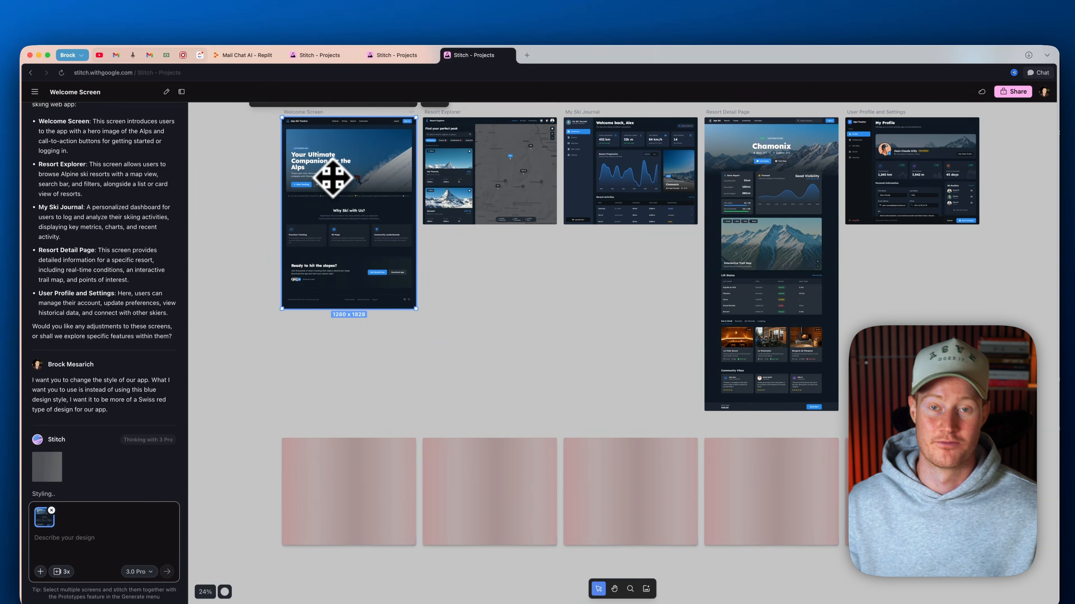
scroll(504, 187, "up", 3)
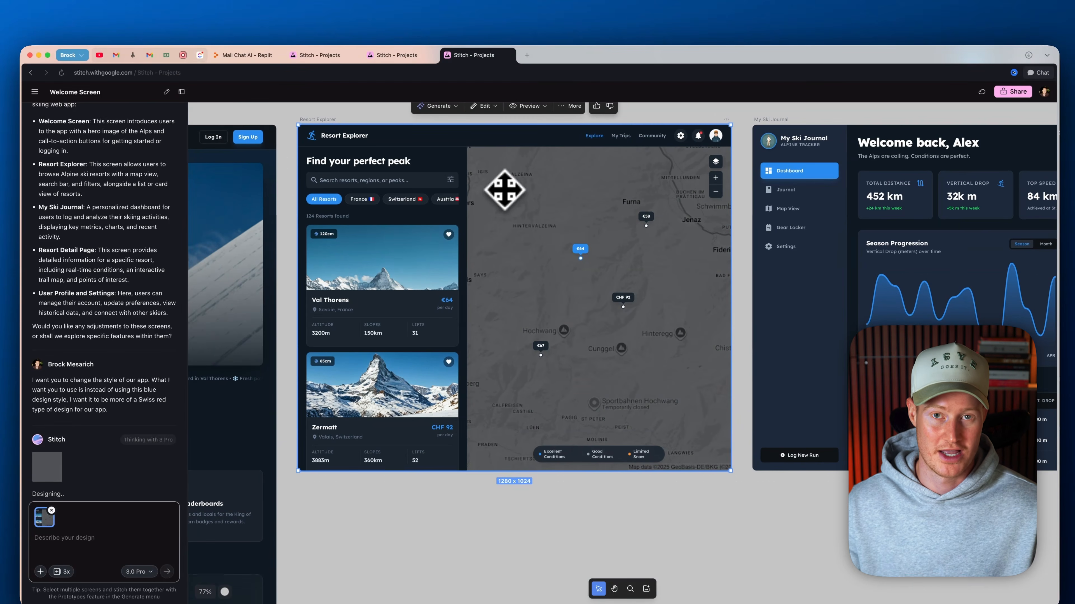
scroll(504, 190, "down", 5)
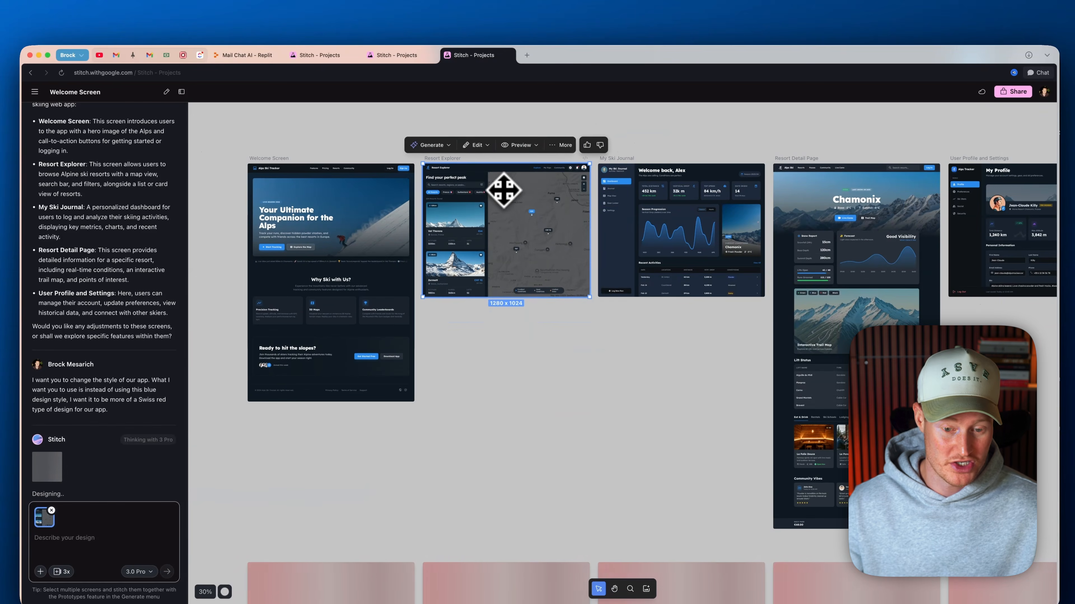
mouse_move(504, 192)
left_mouse_down()
mouse_move(537, 391)
mouse_move(504, 196)
left_mouse_up()
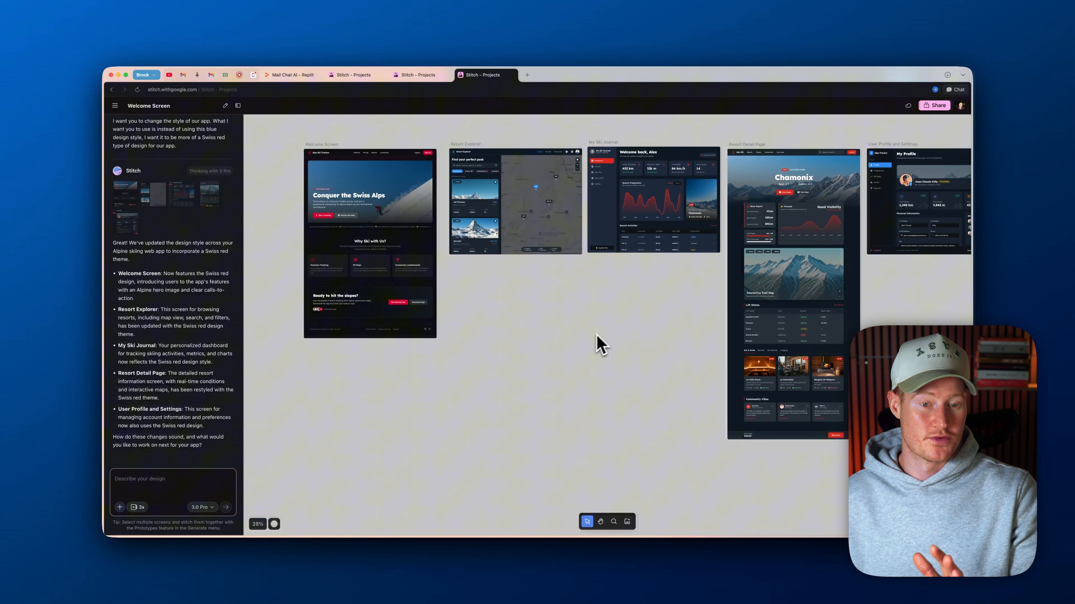
Select all five screens of the Swiss red web design and generate a Prototype from them
scroll(634, 215, "right", 3)
scroll(634, 216, "down", 1)
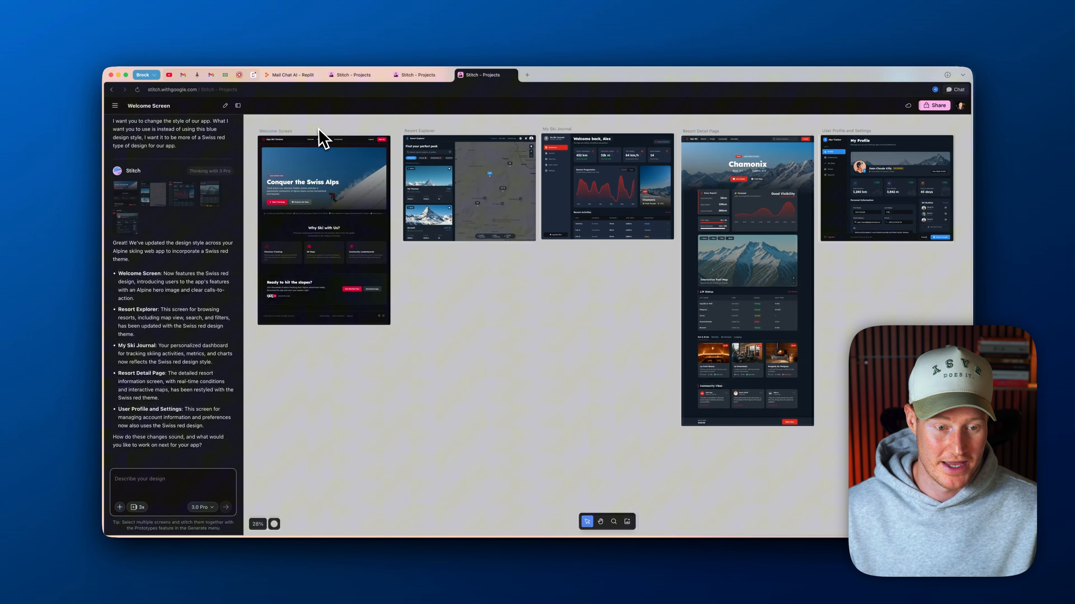
left_click_drag(253, 132, 952, 458)
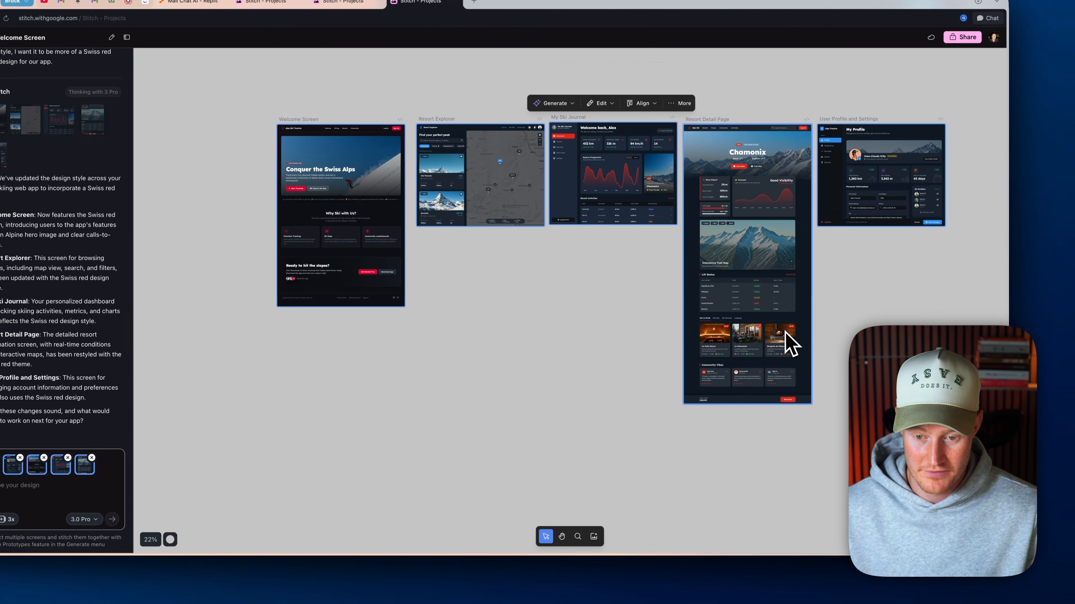
left_click(523, 52)
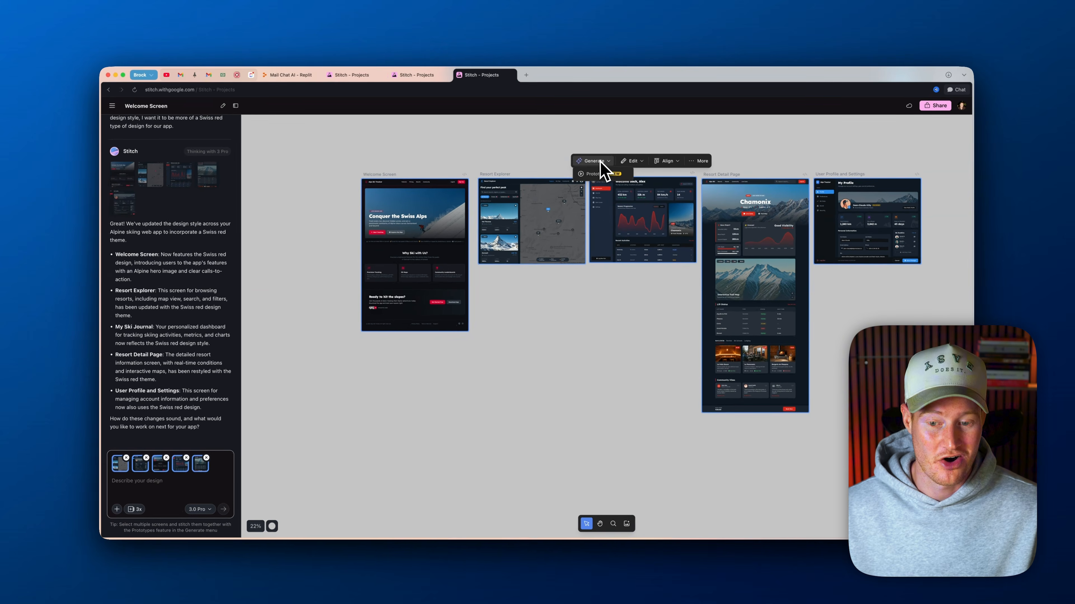
left_click(593, 162)
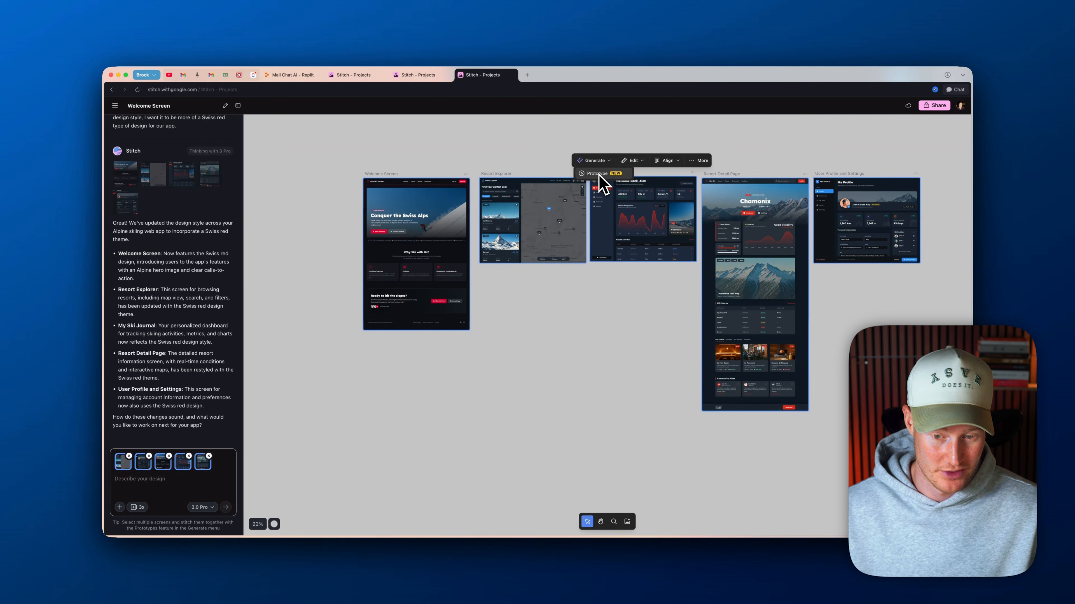
left_click(595, 174)
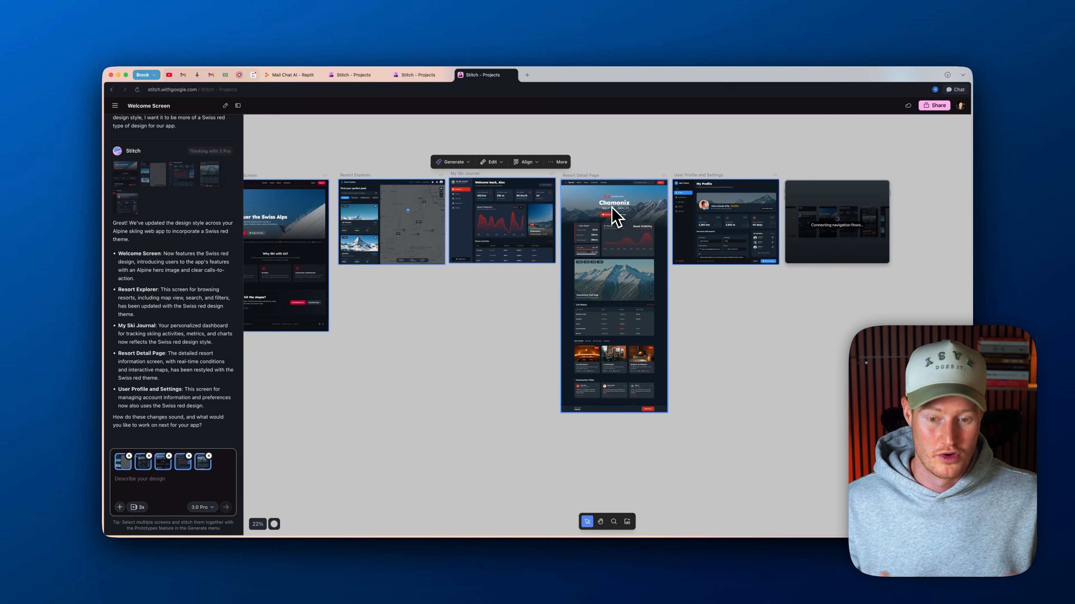
Check the prototype being generated beside the User Profile and Settings screen
scroll(613, 207, "right", 4)
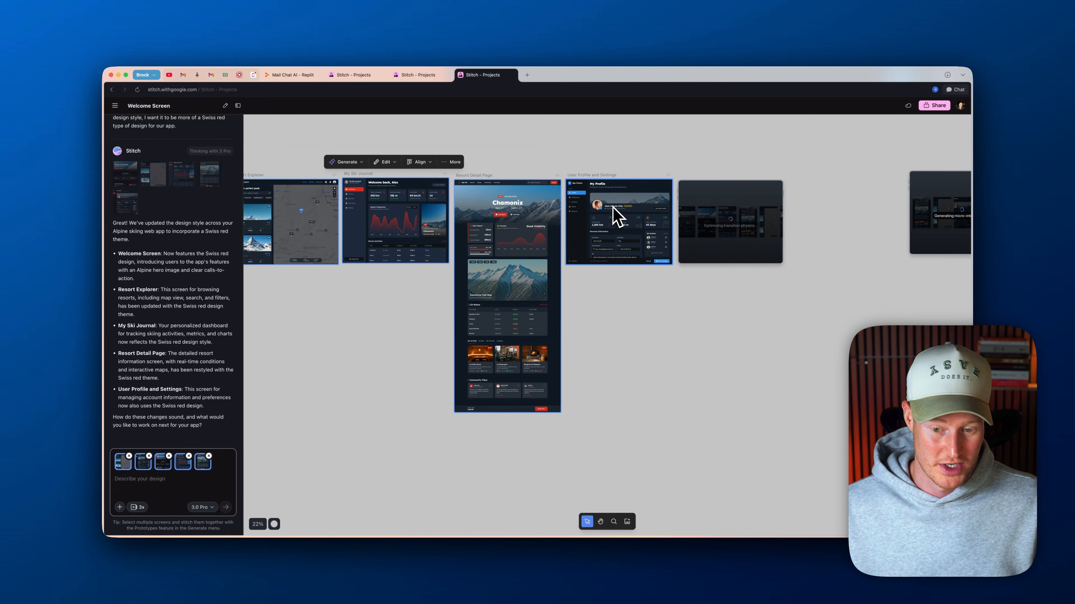
scroll(613, 207, "up", 5)
scroll(622, 214, "right", 2)
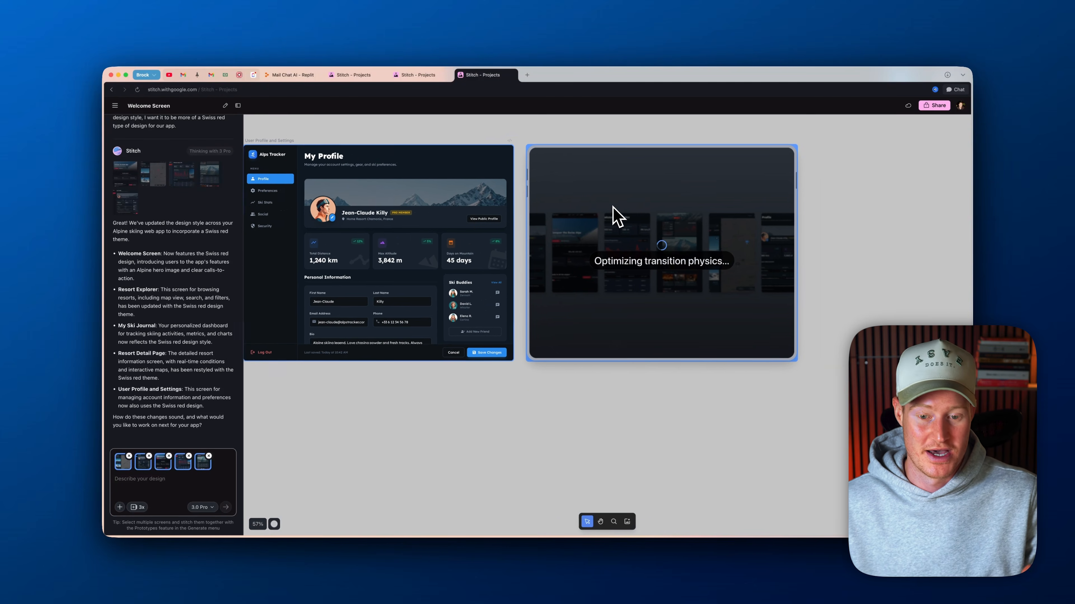
scroll(617, 127, "left", 1)
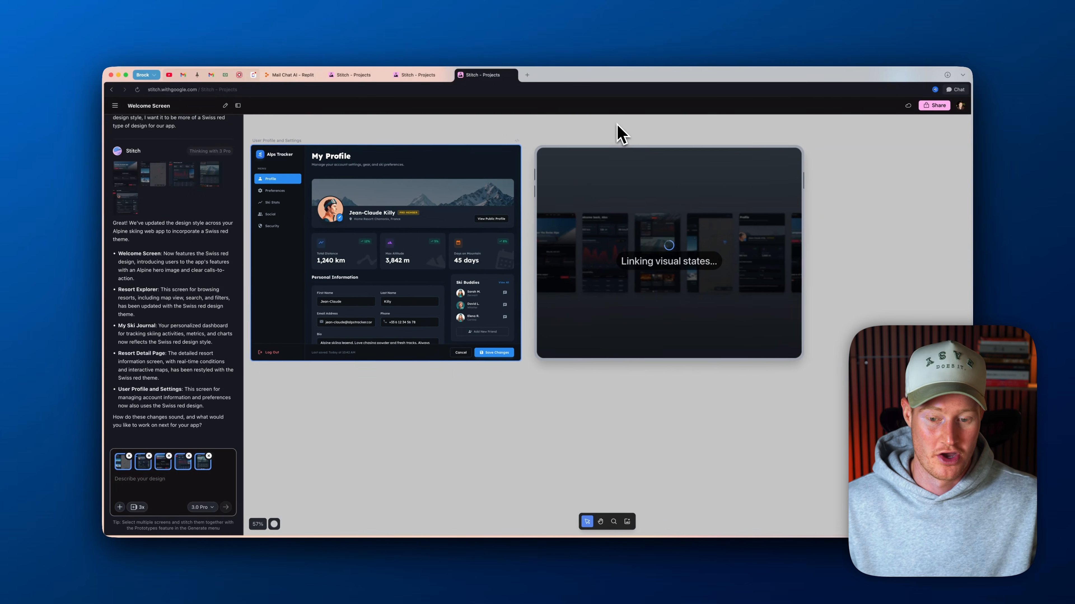
scroll(617, 140, "right", 3)
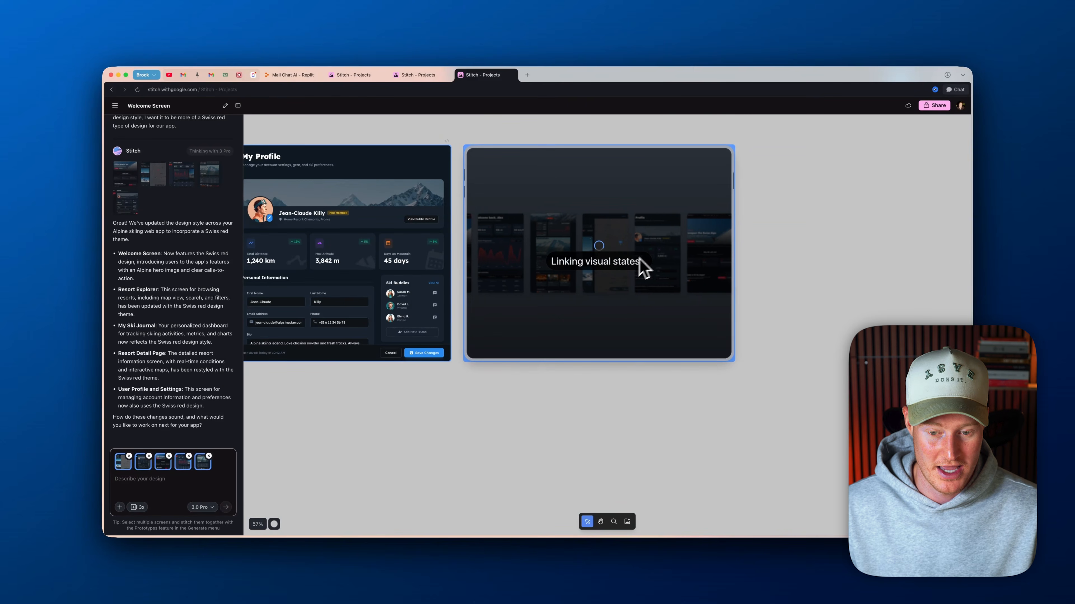
scroll(621, 284, "down", 2)
scroll(619, 284, "left", 6)
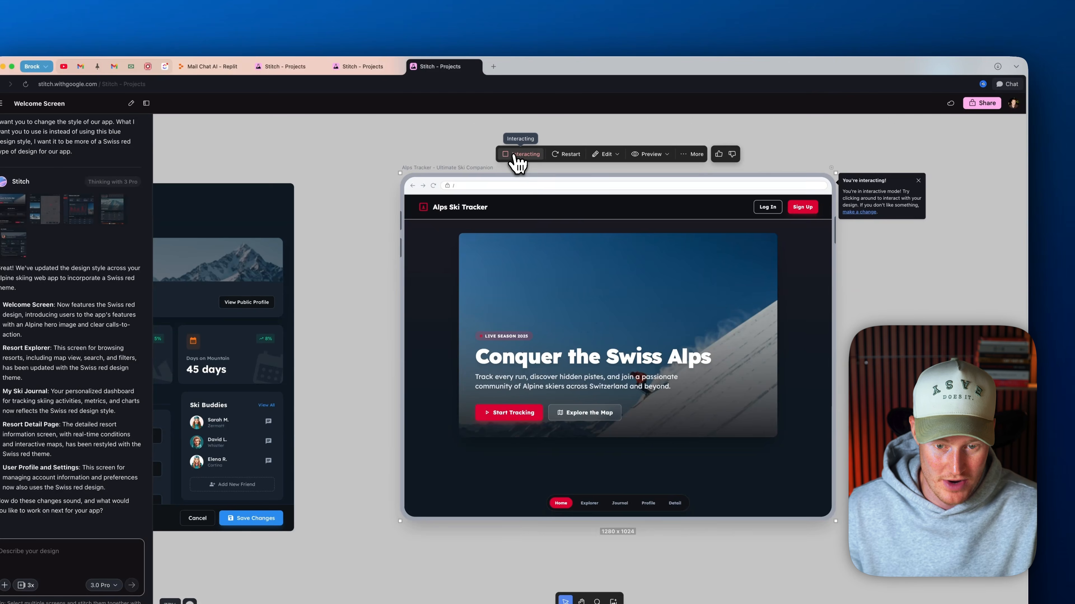
Toggle the prototype's Interacting mode and compare its home page with the neighbouring resort detail and profile screens
left_click(519, 163)
left_click(518, 164)
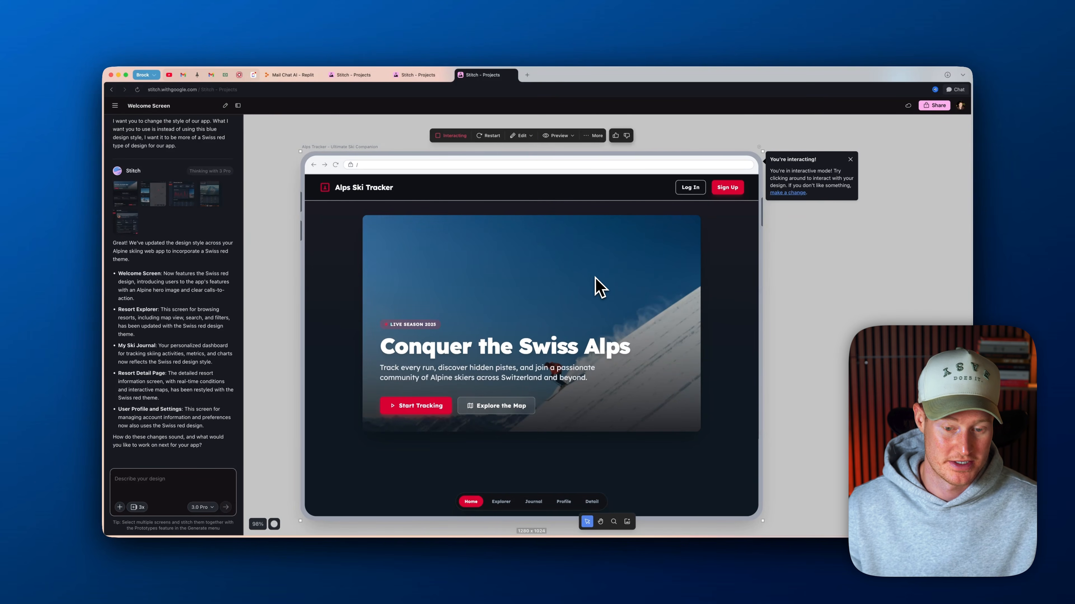
scroll(660, 150, "down", 10)
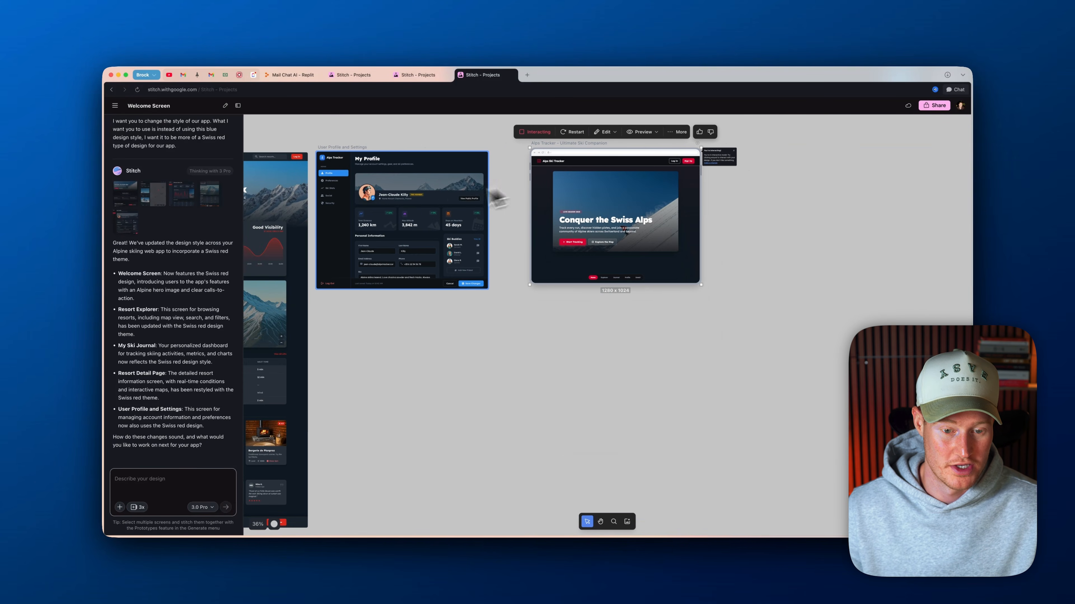
scroll(449, 205, "left", 15)
scroll(527, 203, "left", 15)
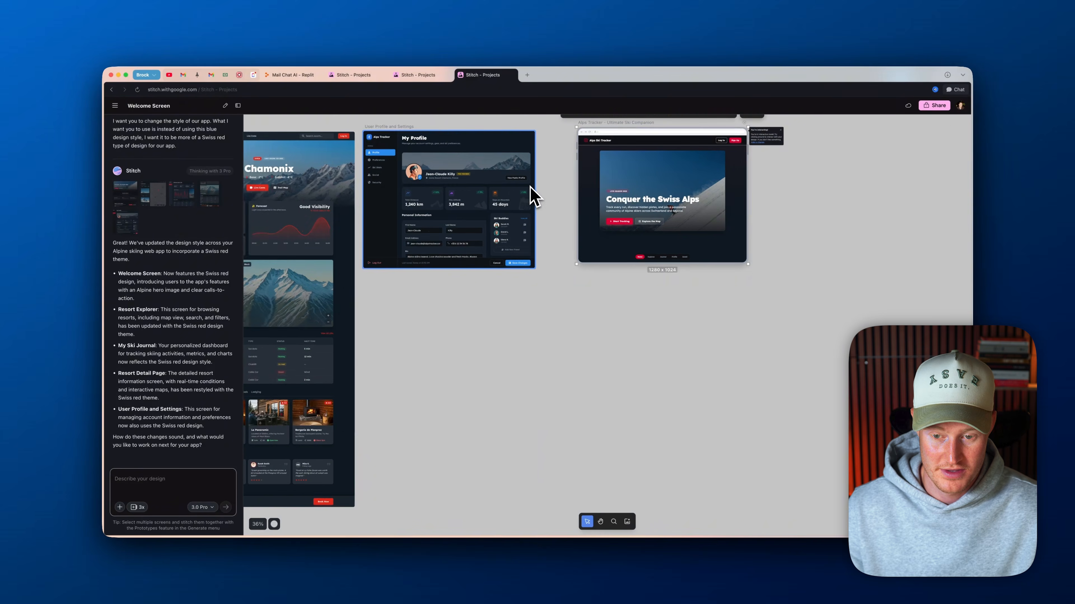
scroll(531, 199, "up", 3)
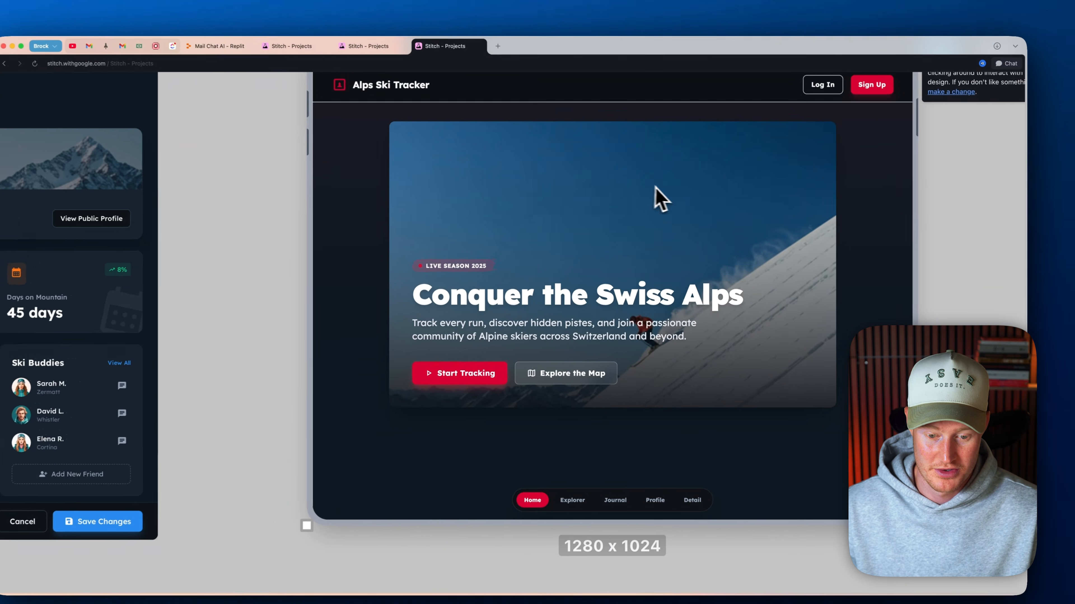
Test the interactive prototype by browsing its Journal and Chamonix resort pages and trying its address bar
left_click(566, 255)
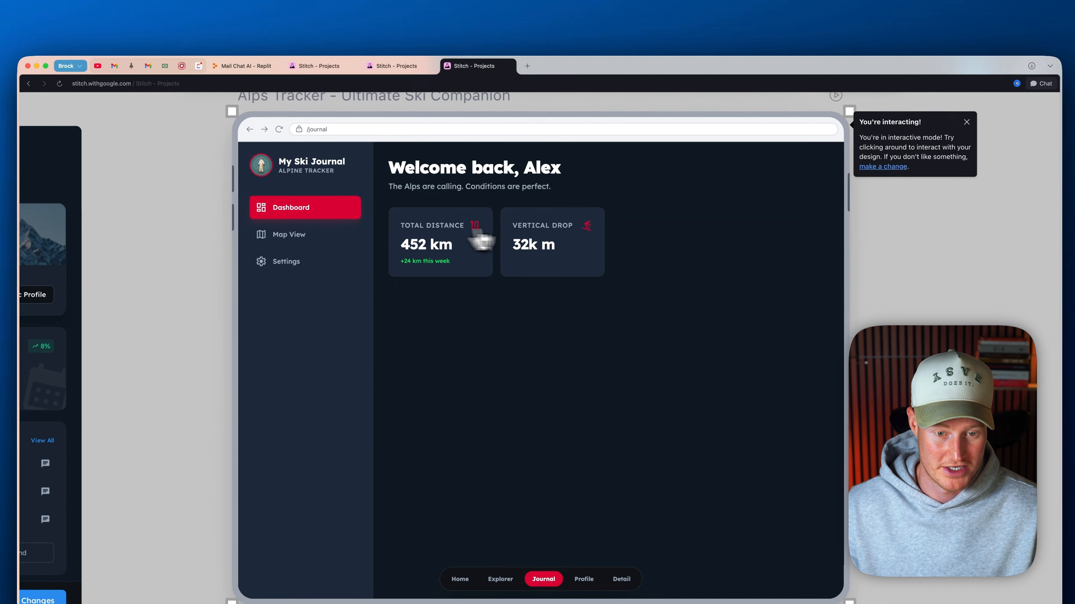
left_click(326, 244)
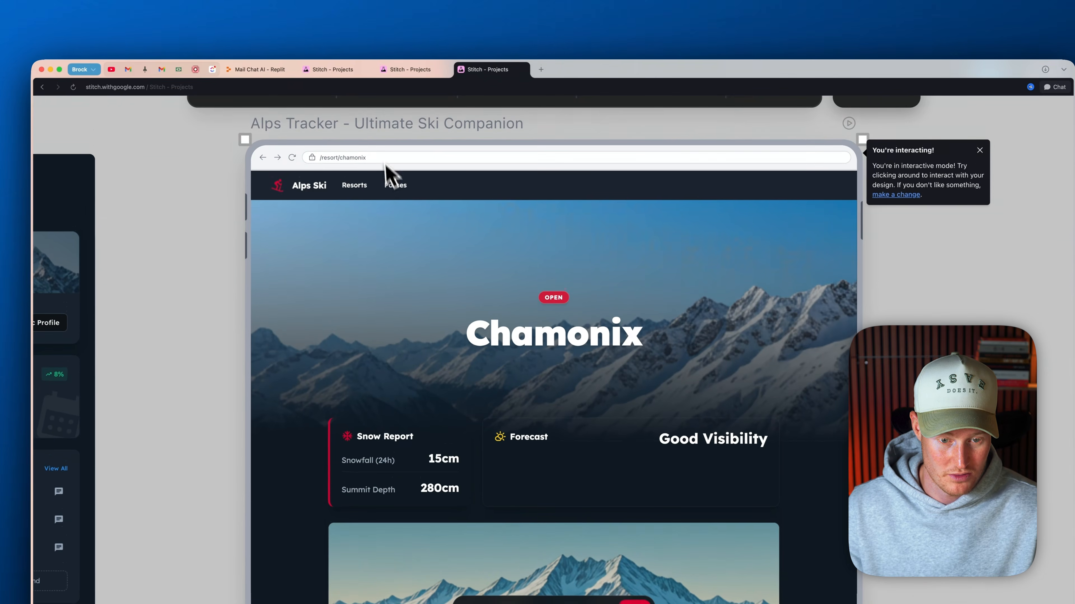
left_click(393, 152)
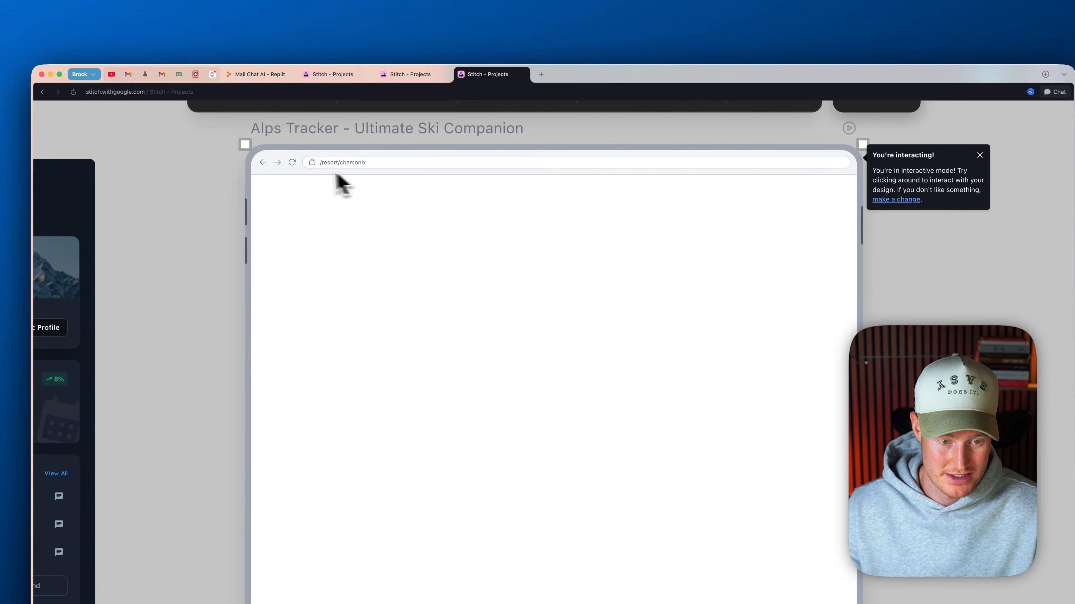
scroll(510, 274, "down", 1)
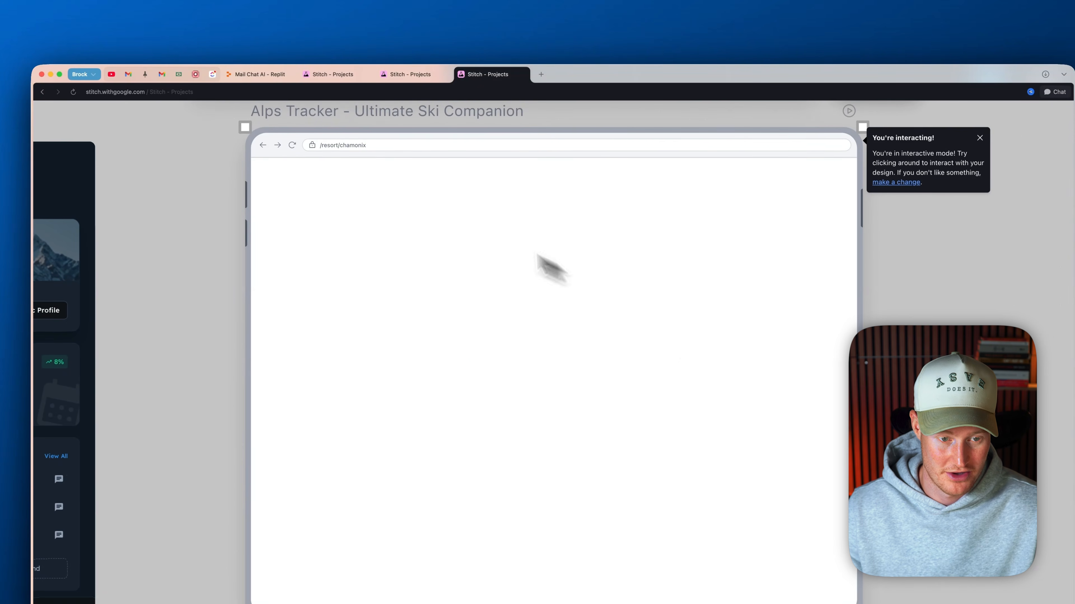
Check the prototype's home page, exit Interacting mode, and return to the five Swiss red web screens
scroll(562, 226, "up", 3)
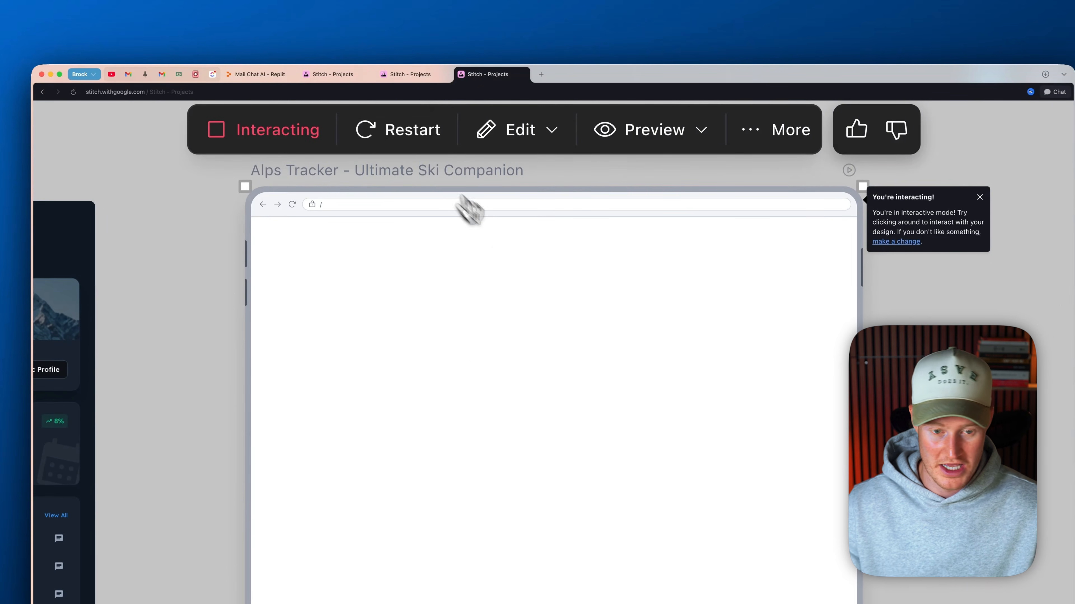
scroll(519, 295, "down", 3)
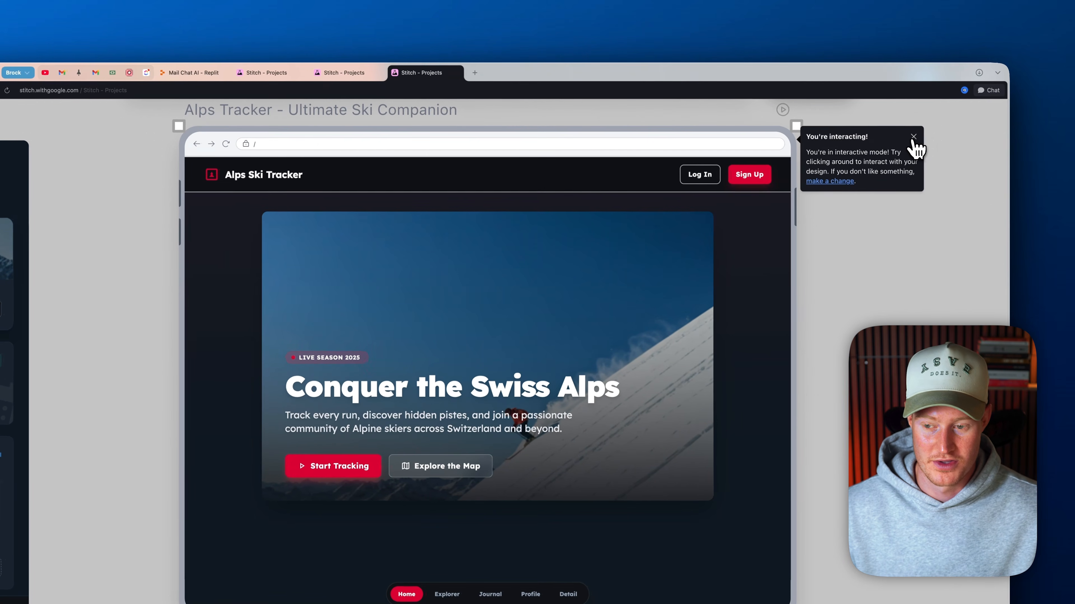
scroll(557, 316, "down", 3)
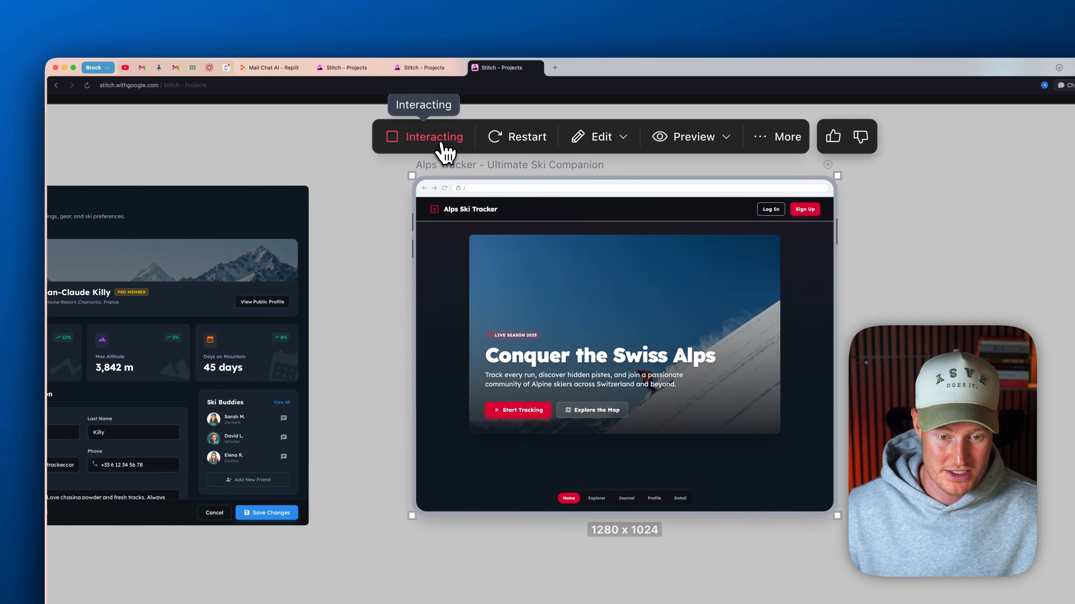
left_click(440, 144)
scroll(441, 167, "up", 2)
scroll(431, 233, "down", 5)
scroll(430, 233, "left", 5)
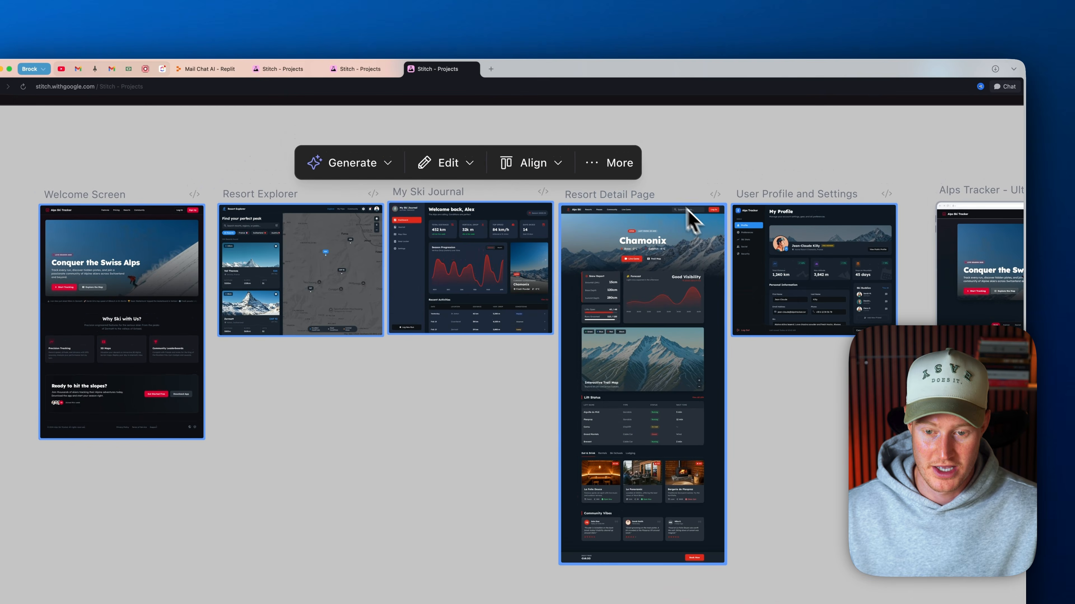
Export the five selected Swiss red web screens to AI Studio and build the app from the attached files with Gemini 3 Flash Preview
left_click(612, 167)
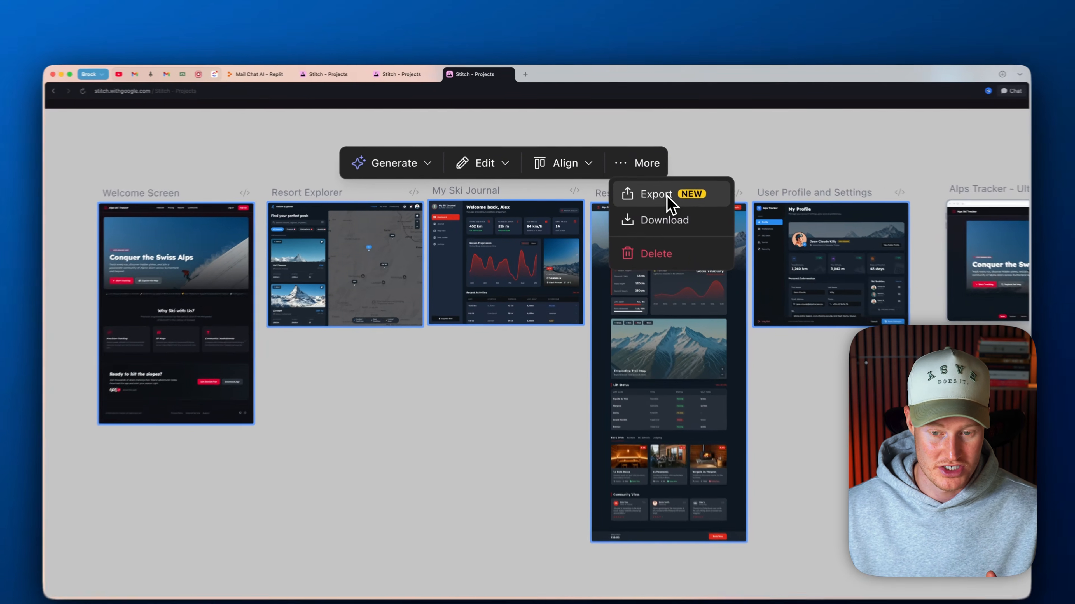
left_click(651, 185)
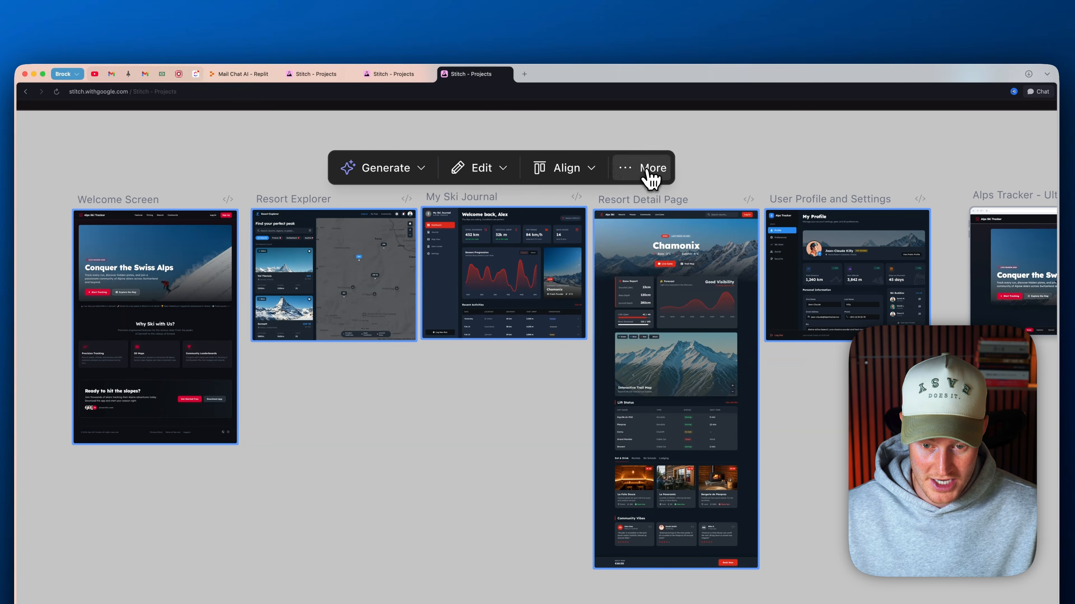
left_click(660, 203)
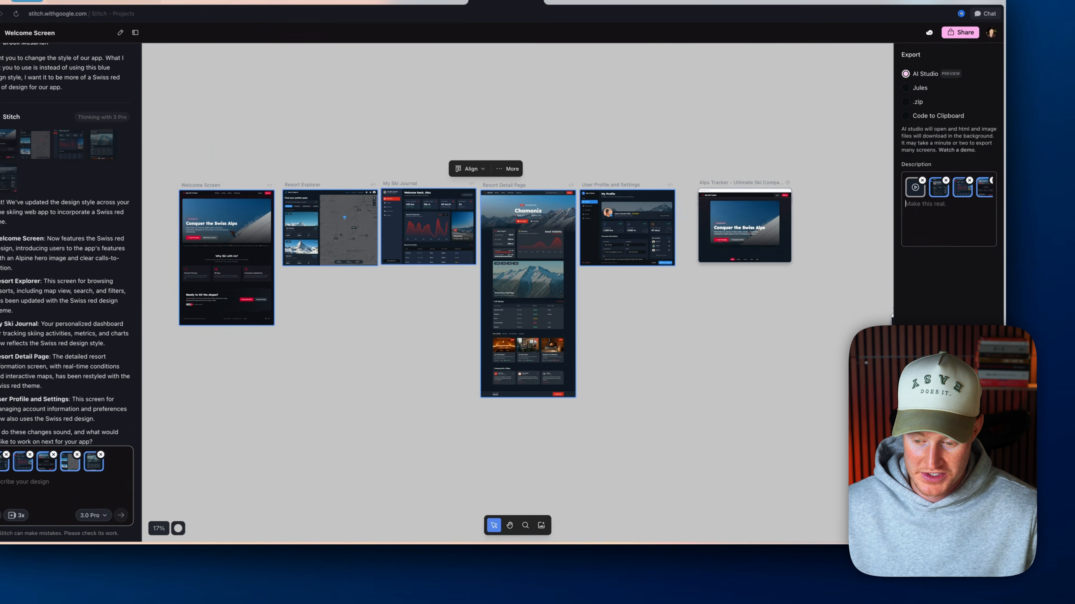
left_click(924, 523)
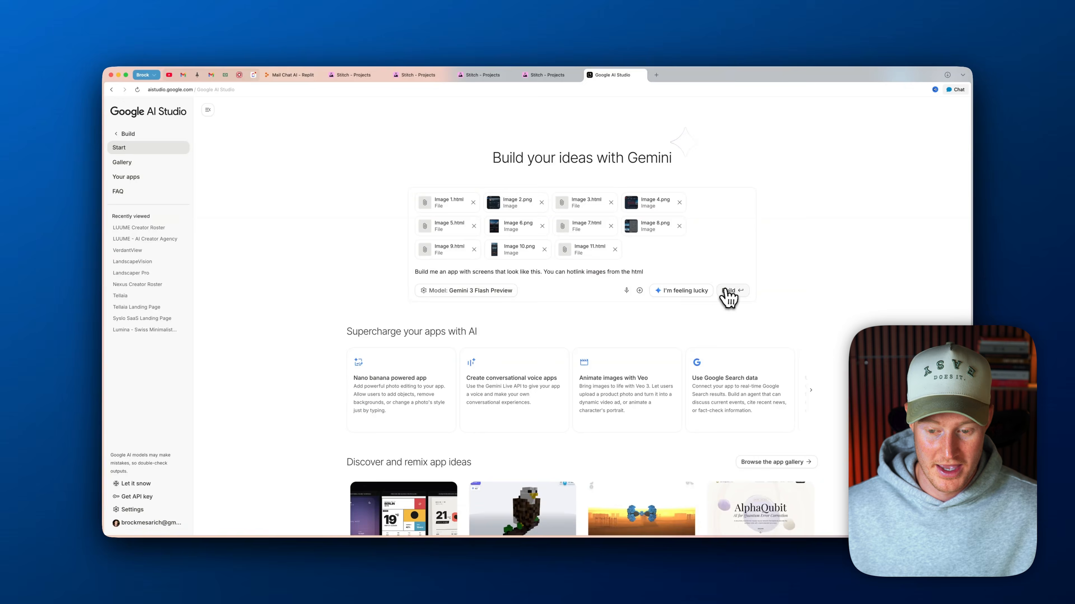
left_click(728, 290)
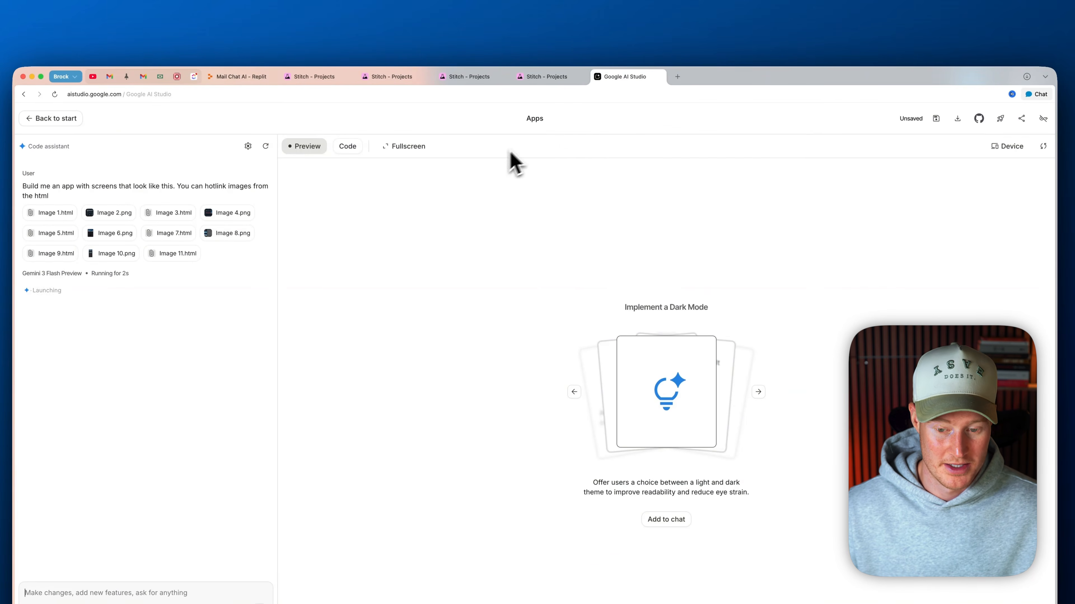
In the Colorado travel project in Stitch, select all four app screens and export them to build with AI Studio
left_click(315, 77)
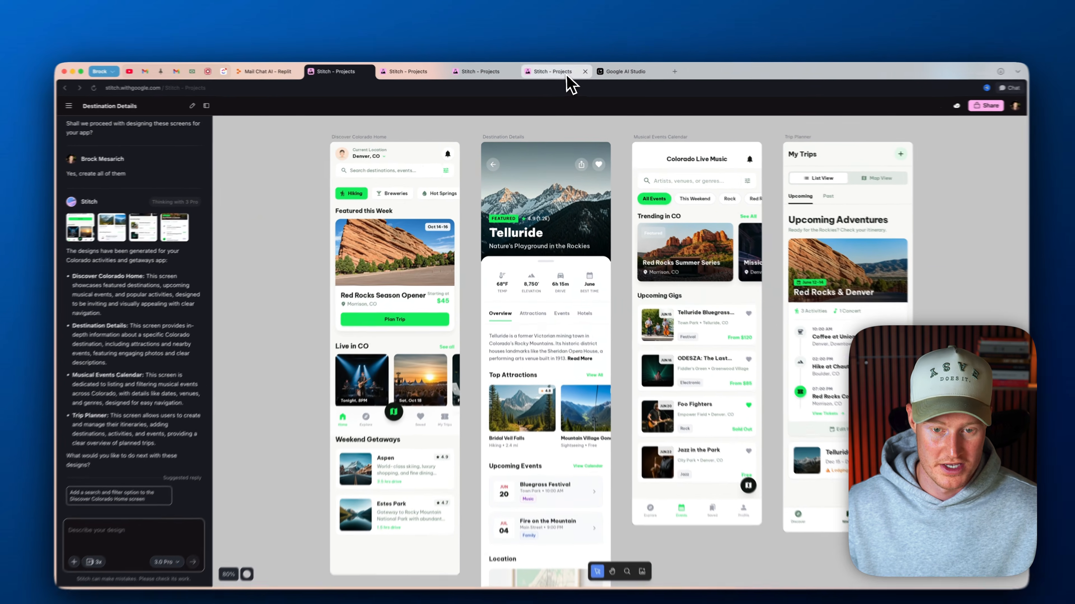
left_click(547, 75)
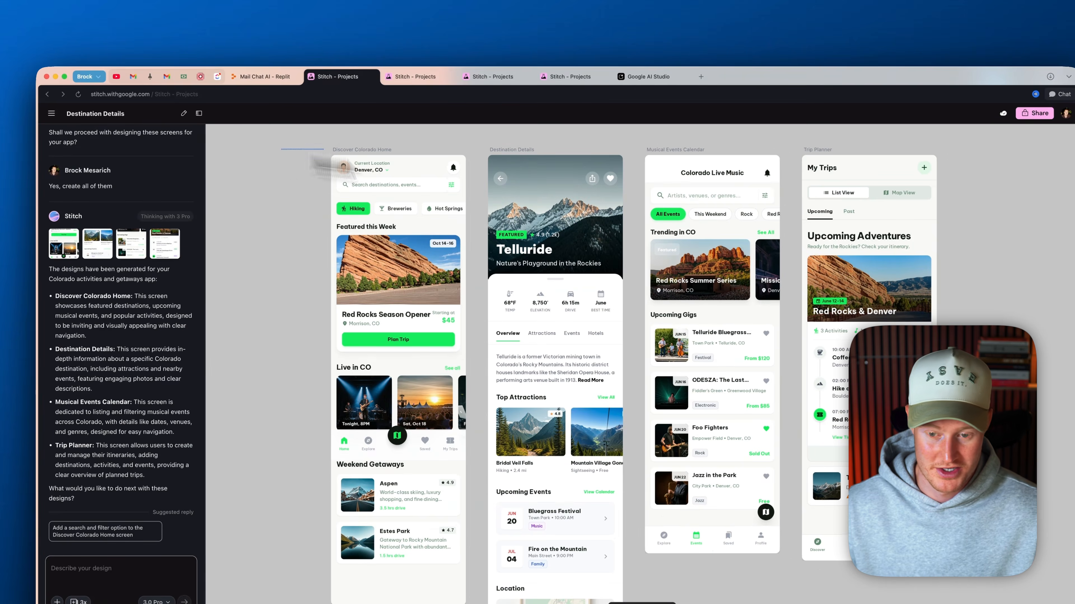
left_click_drag(281, 149, 1011, 593)
left_click(702, 135)
left_click(707, 152)
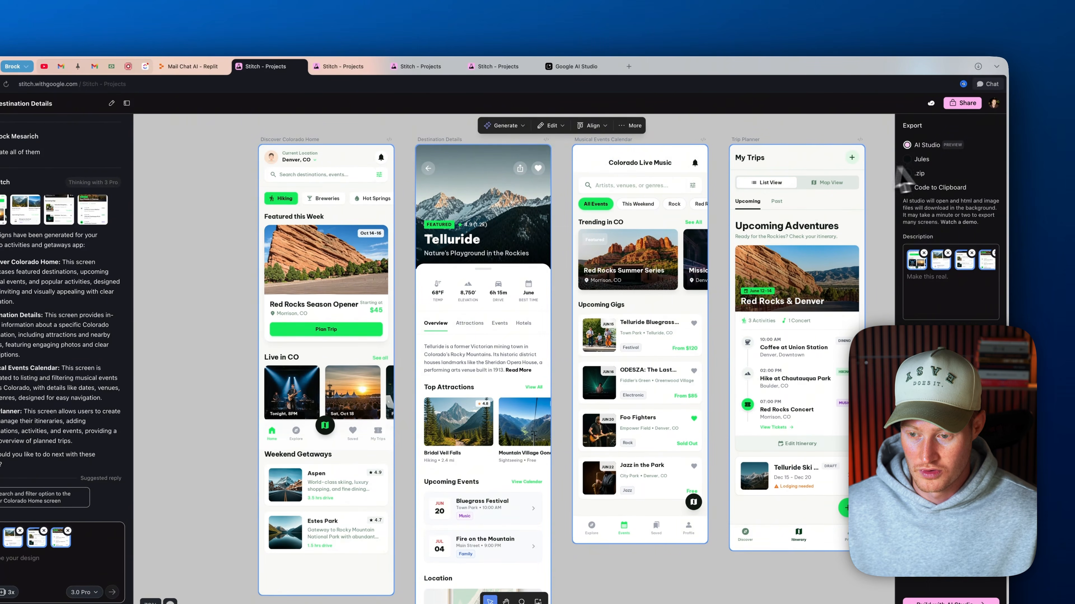
left_click(951, 602)
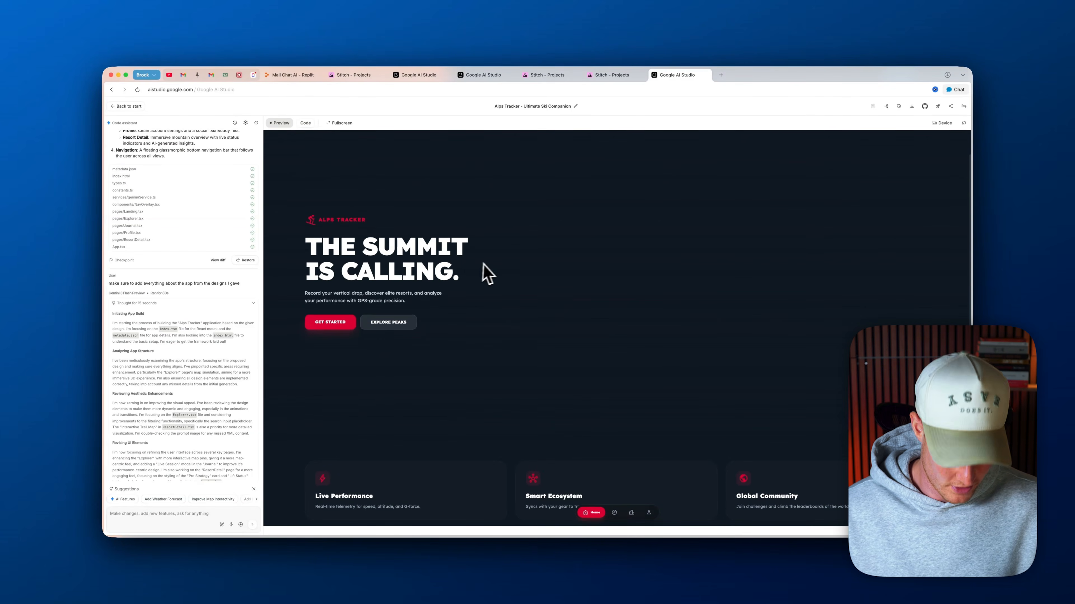
Enlarge the built Alps Tracker app in Google AI Studio, get started from its landing page, and review the Journal dashboard
key("super+equal")
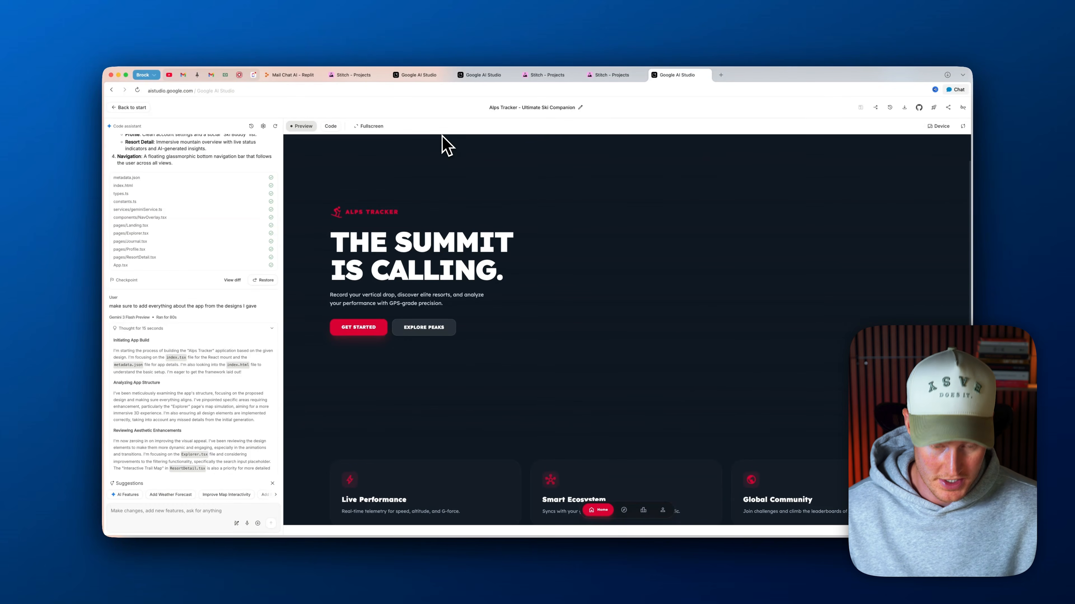
key("super+equal")
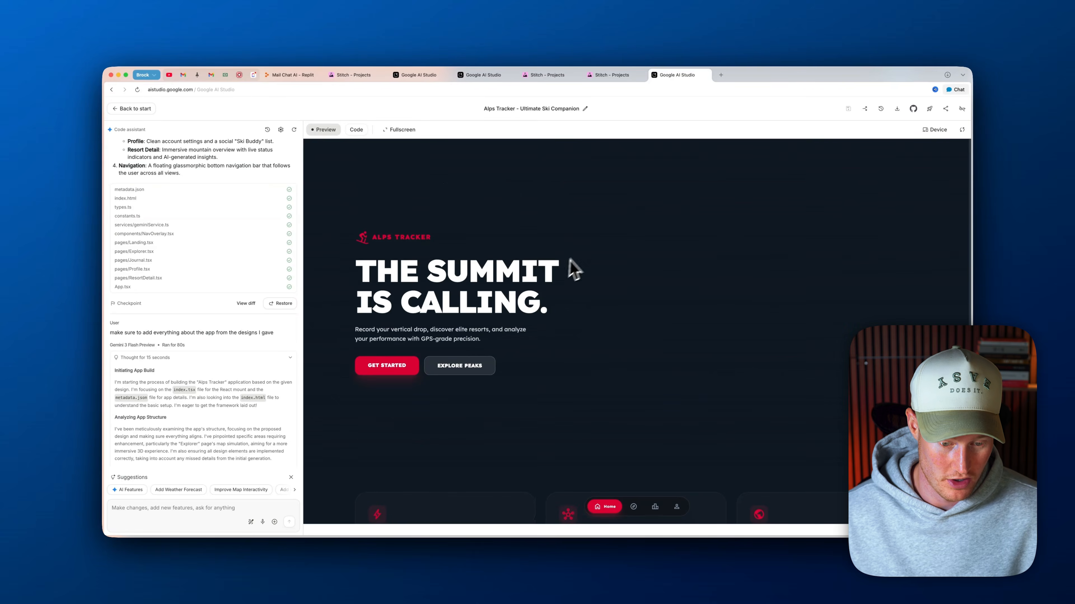
left_click(408, 370)
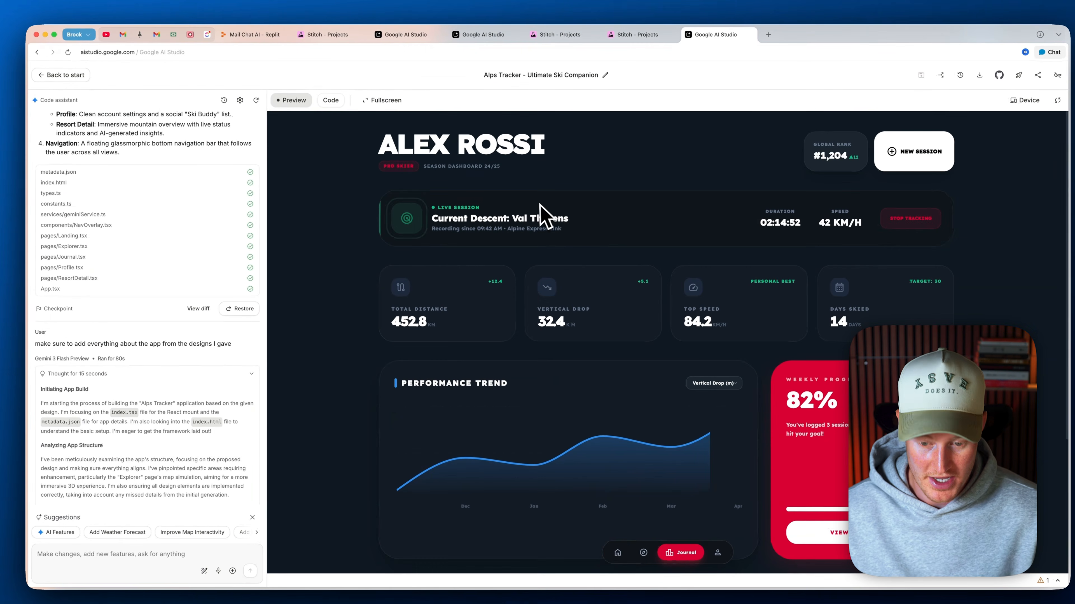
scroll(546, 221, "down", 5)
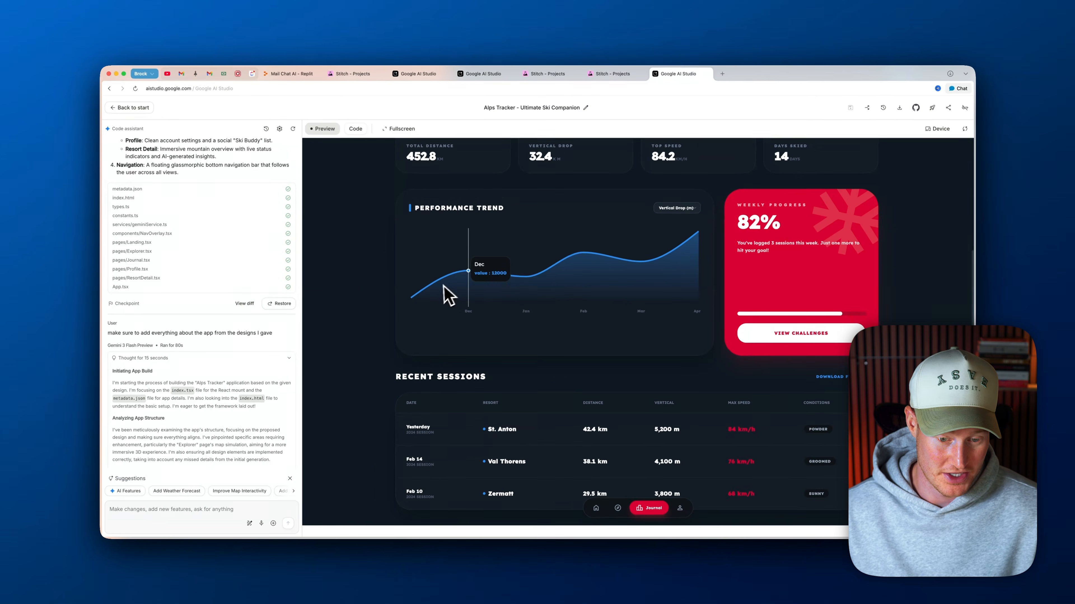
scroll(474, 288, "up", 4)
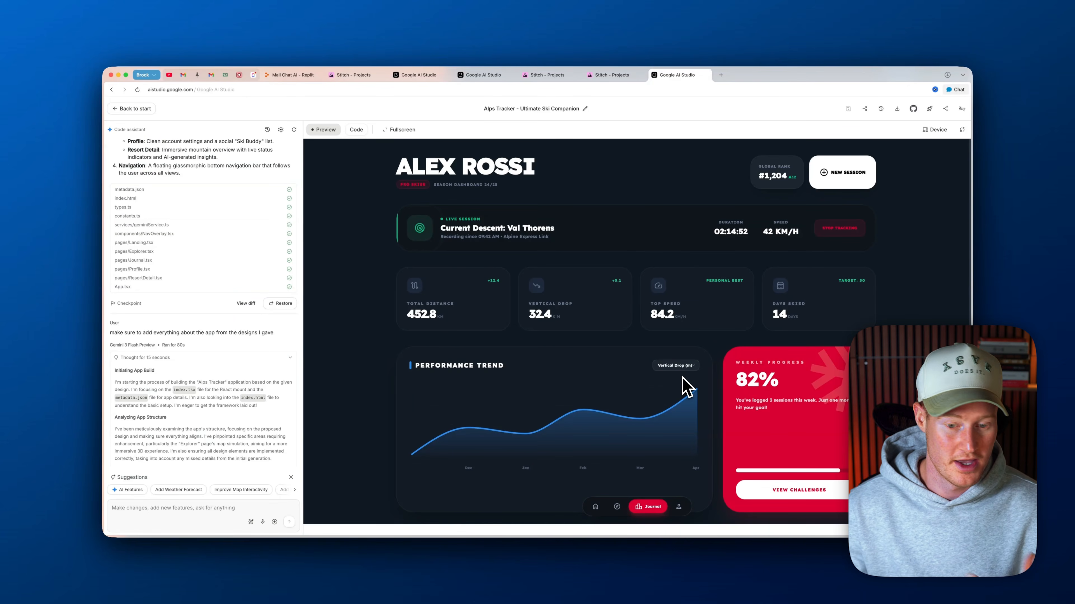
scroll(603, 337, "down", 4)
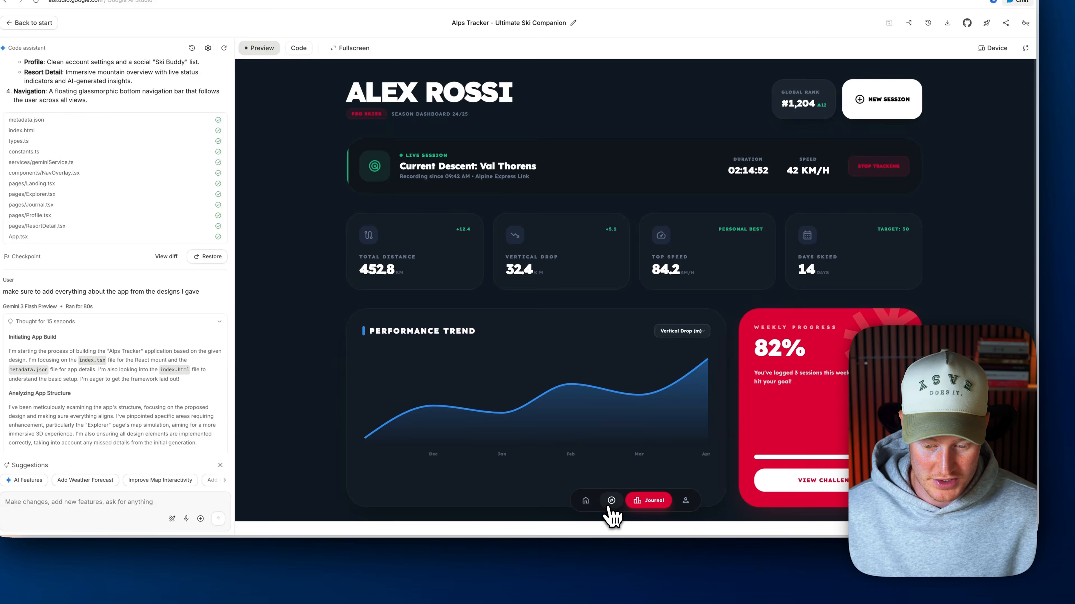
Open Val Thorens from the app's Resort Finder and examine its mountain strategy, terrain difficulty, lift access and resort specs
left_click(608, 507)
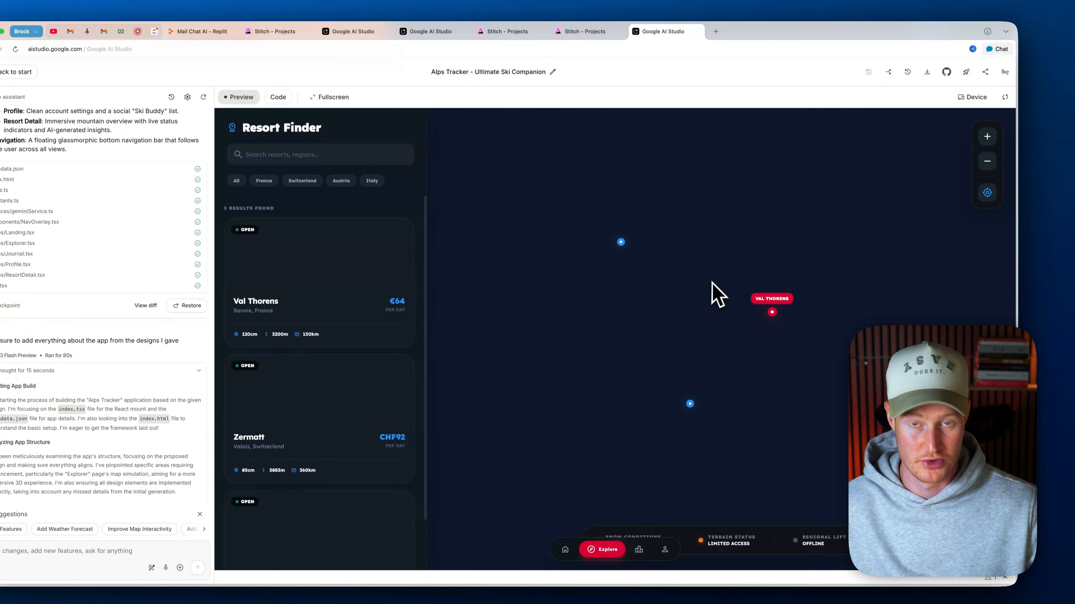
left_click(288, 290)
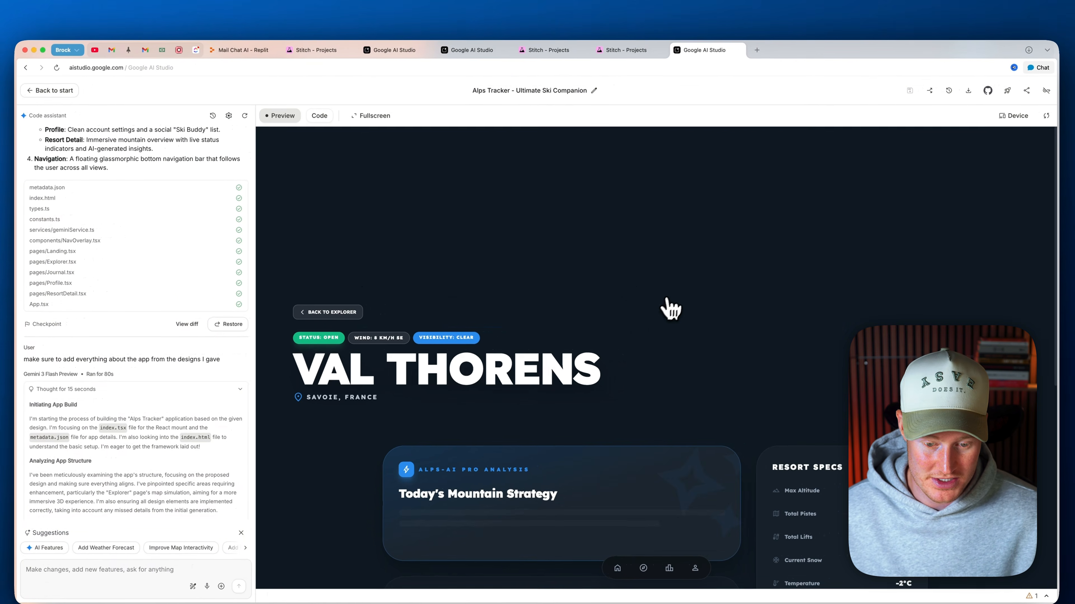
scroll(669, 305, "down", 5)
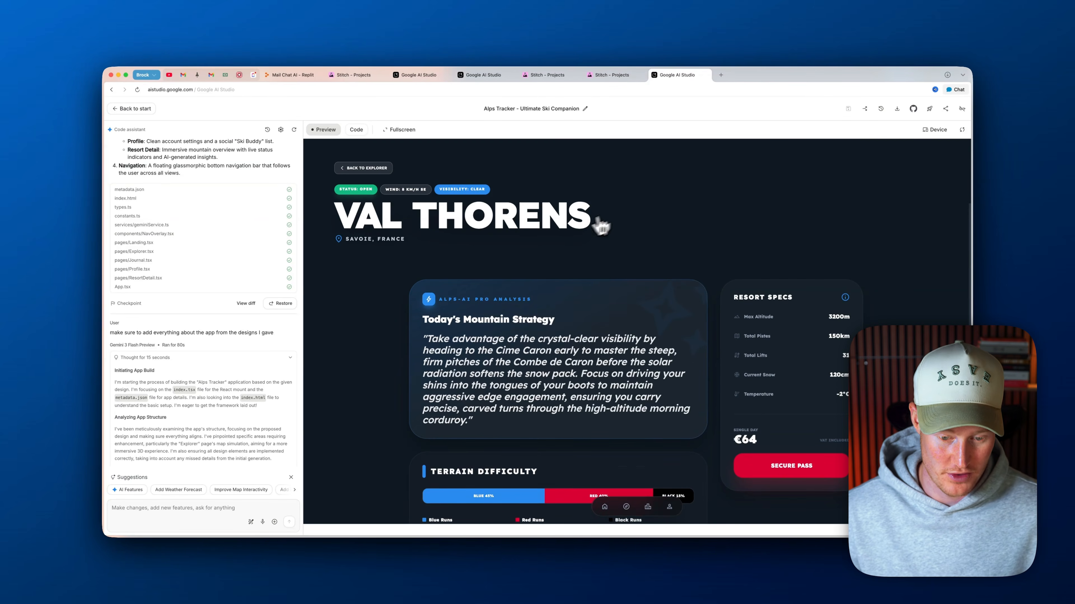
scroll(525, 273, "down", 1)
scroll(514, 313, "down", 4)
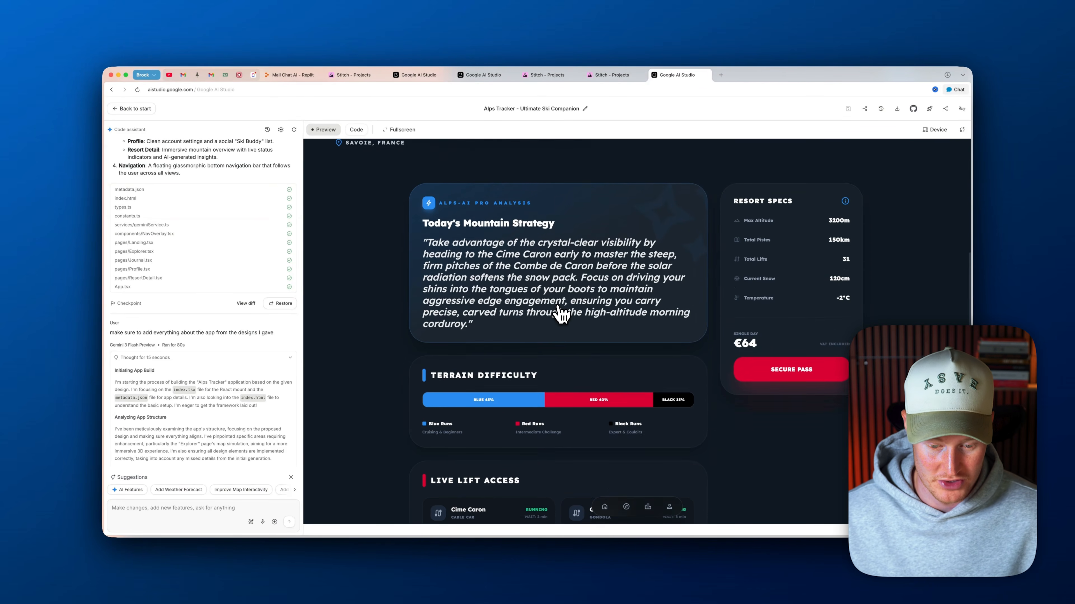
scroll(529, 298, "down", 2)
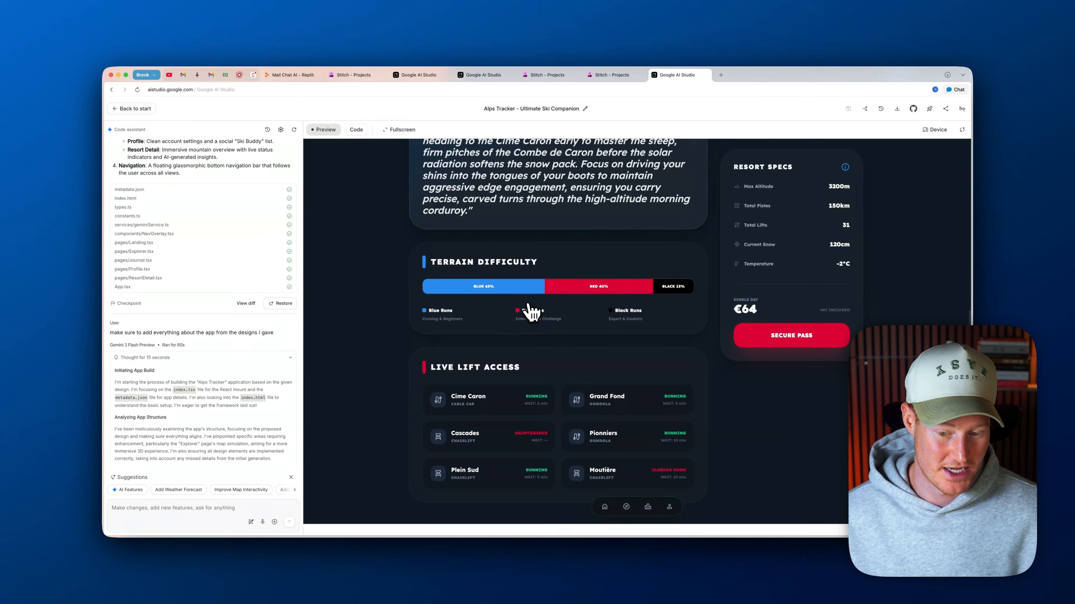
scroll(531, 303, "up", 2)
scroll(622, 201, "down", 2)
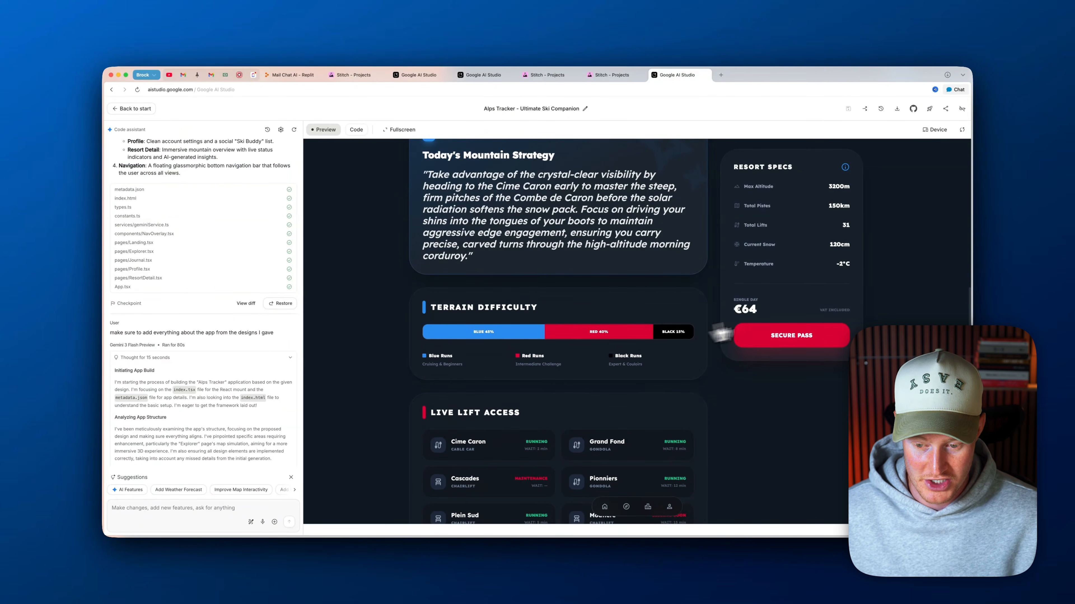
scroll(748, 321, "up", 5)
scroll(583, 381, "down", 5)
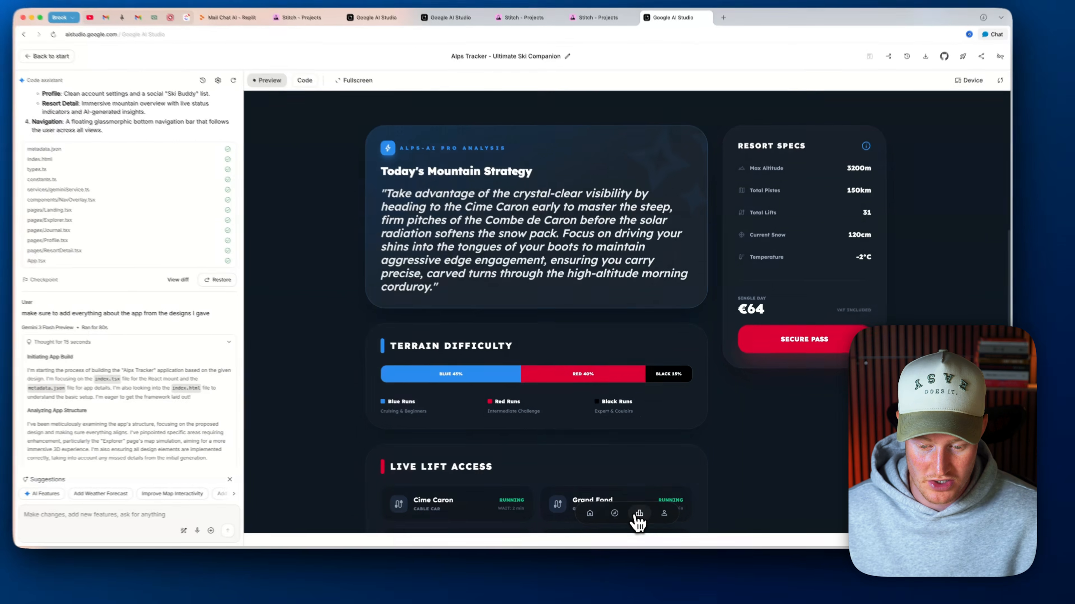
Test the app's navigation between the Journal dashboard and the Profile page, ending on the Journal
left_click(648, 507)
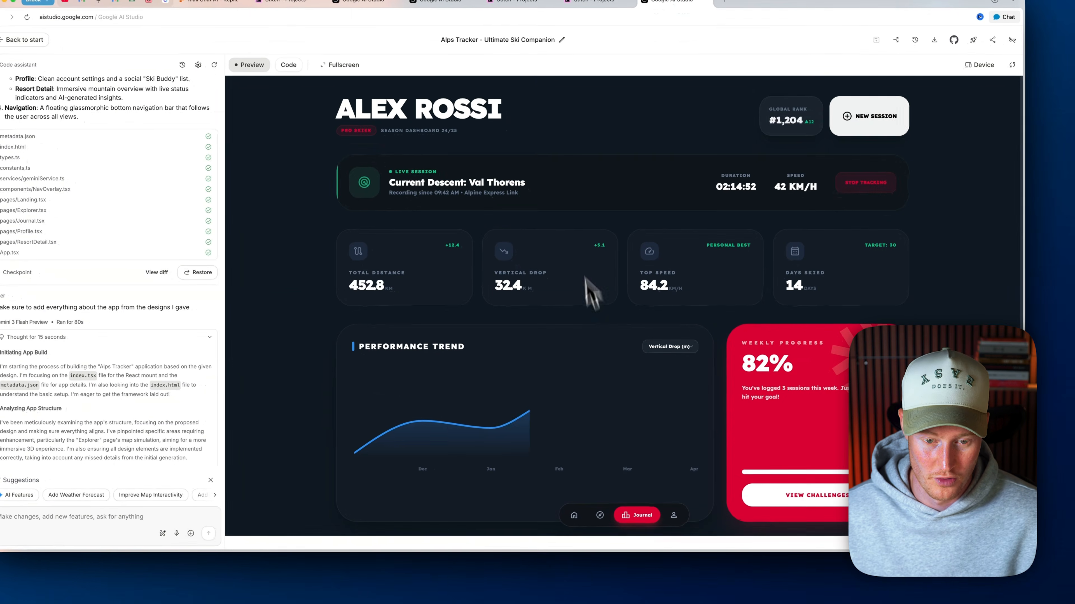
scroll(606, 315, "down", 4)
left_click(673, 508)
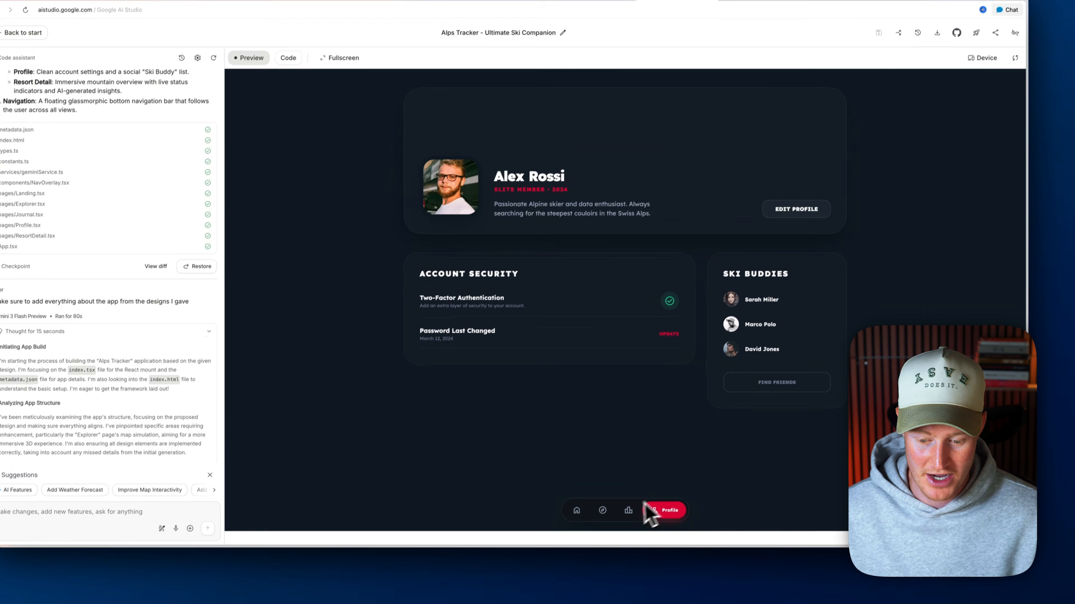
left_click(627, 515)
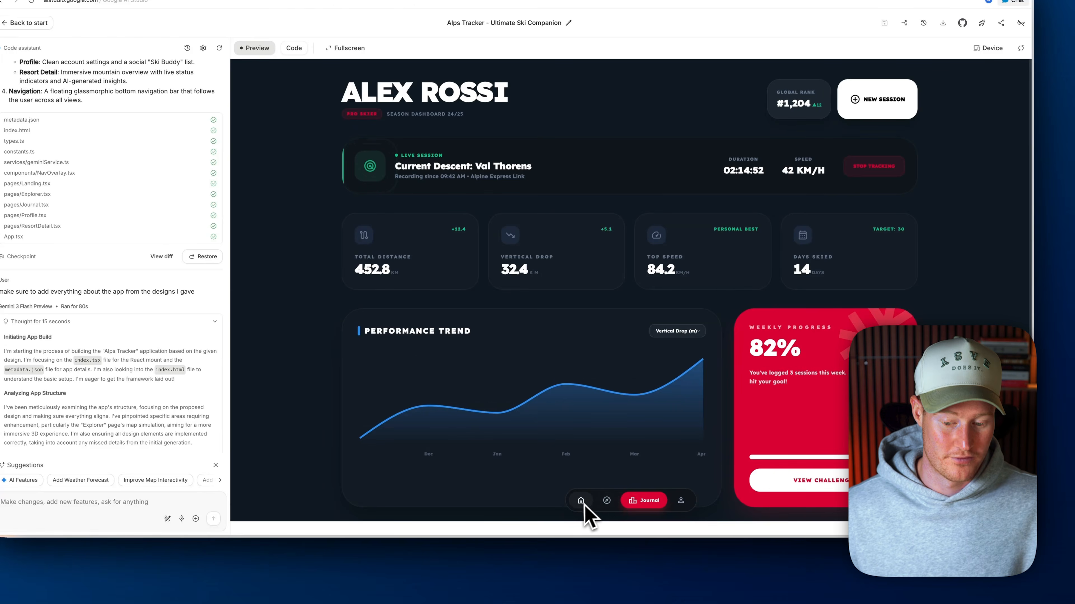